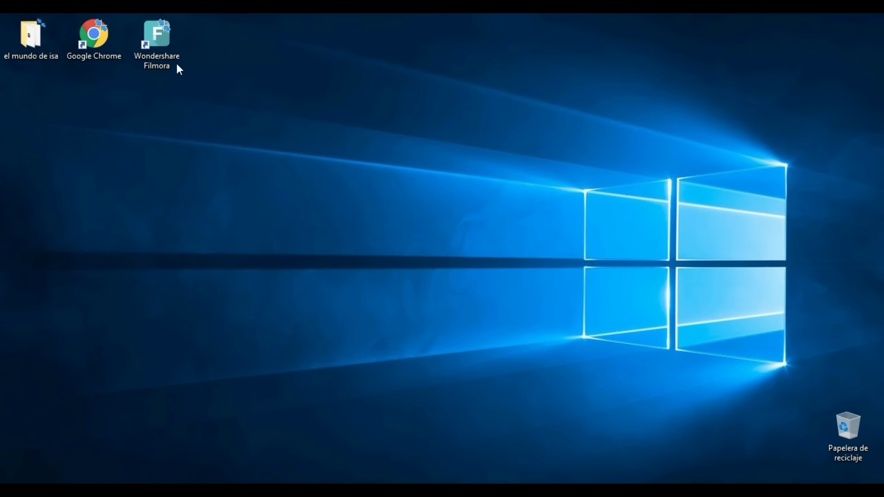
Open Wondershare Filmora and import the 01225 video from the "video para filmora" folder
{"action": "double_click", "coordinate": [165, 42]}
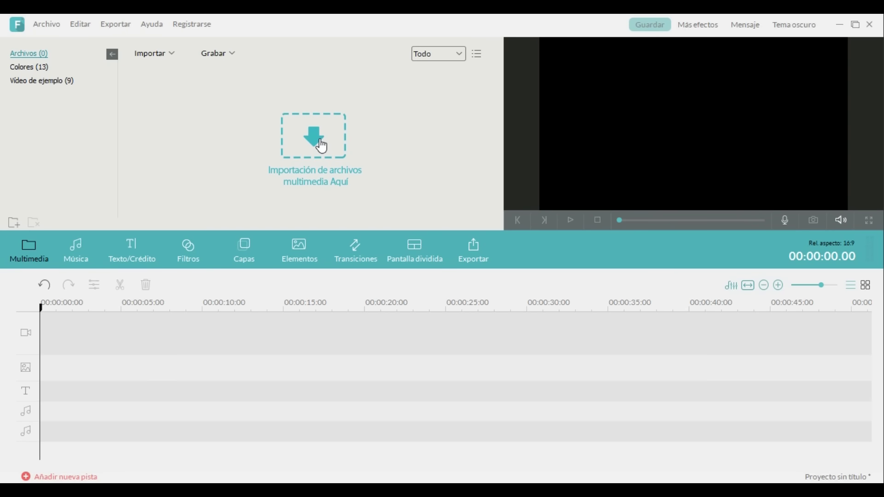
{"action": "left_click", "coordinate": [320, 139]}
{"action": "left_click", "coordinate": [150, 104]}
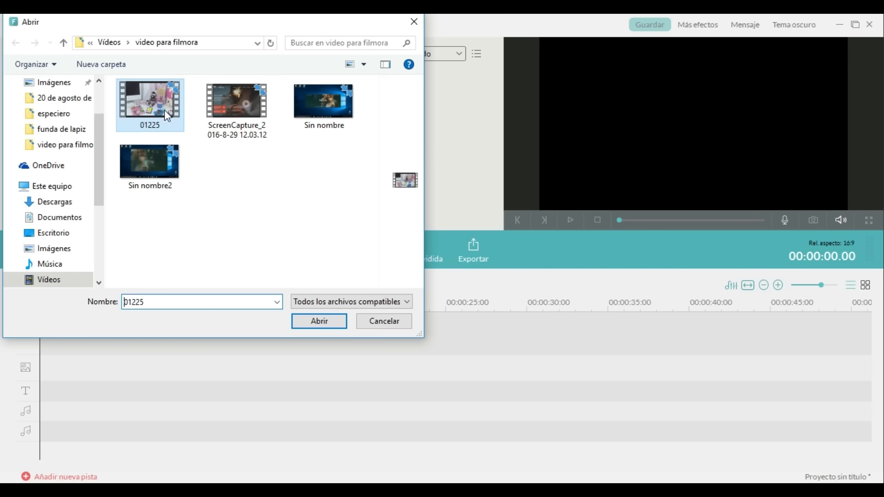
{"action": "left_click", "coordinate": [320, 321]}
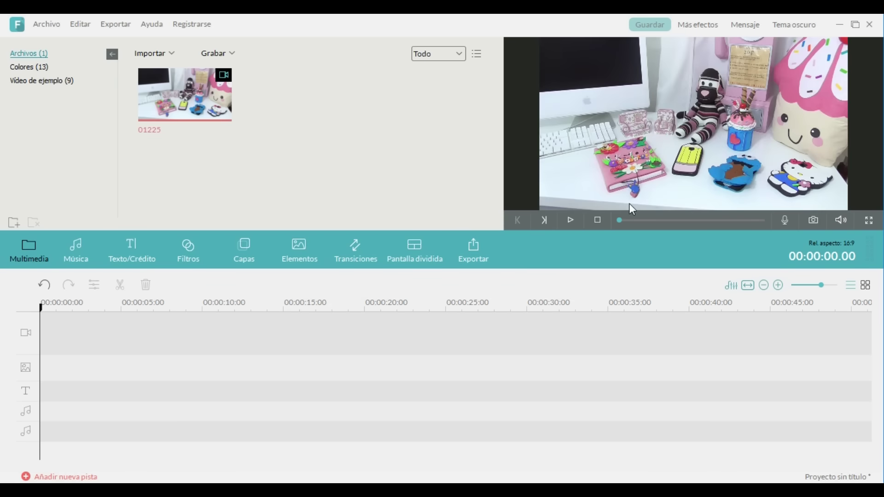
Place the 01225 video at the start of the video track and lower its audio volume to 7
{"action": "mouse_move", "coordinate": [637, 223]}
{"action": "left_mouse_down"}
{"action": "mouse_move", "coordinate": [711, 222]}
{"action": "mouse_move", "coordinate": [628, 217]}
{"action": "left_mouse_up"}
{"action": "left_click_drag", "start_coordinate": [185, 95], "coordinate": [120, 341]}
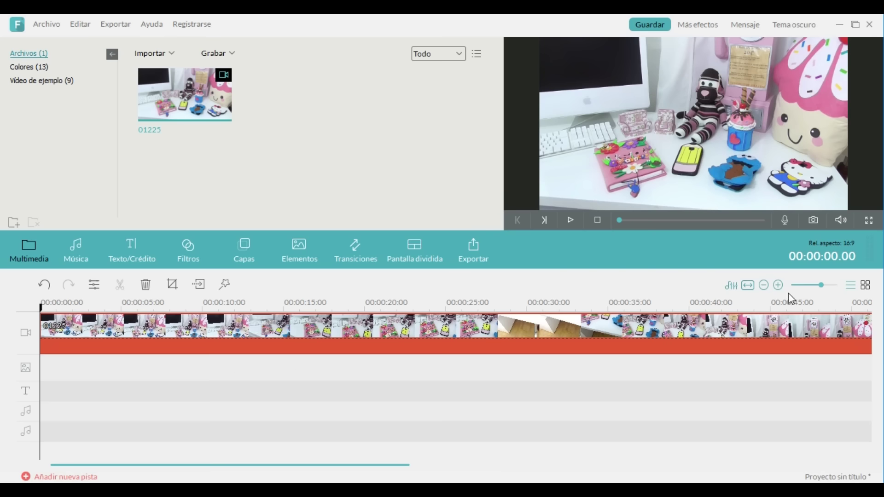
{"action": "left_click_drag", "start_coordinate": [822, 285], "coordinate": [823, 290]}
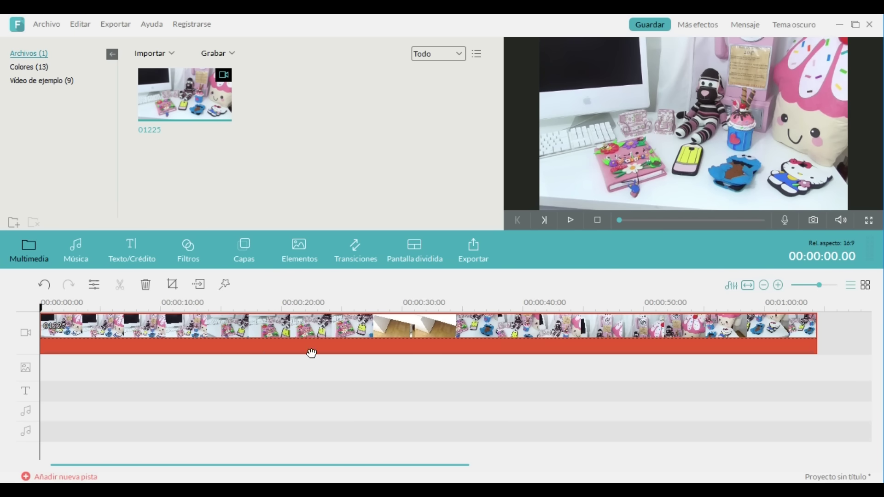
{"action": "double_click", "coordinate": [299, 338]}
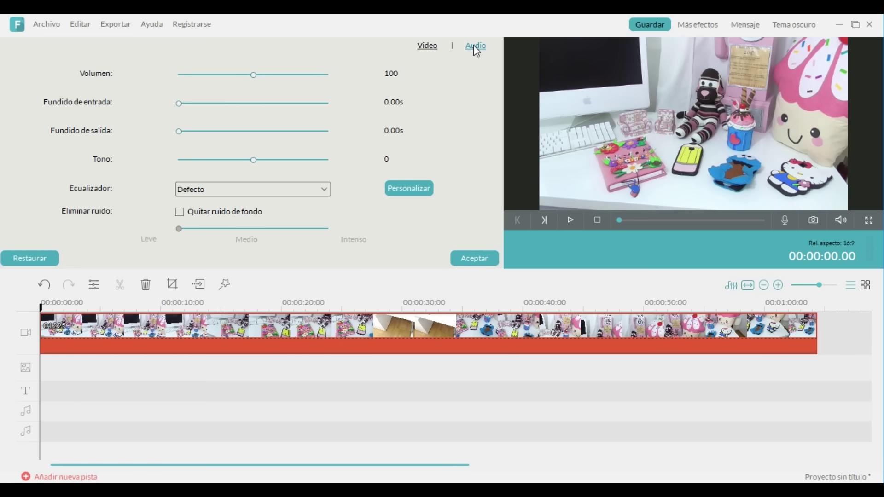
{"action": "left_click_drag", "start_coordinate": [253, 75], "coordinate": [183, 77]}
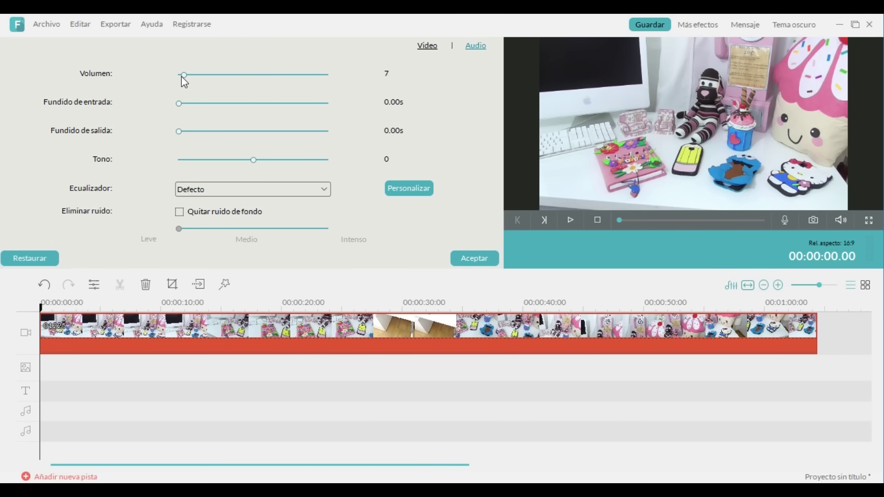
Try rotating the clip clockwise through a full turn and flipping it horizontally twice
{"action": "left_click", "coordinate": [428, 46]}
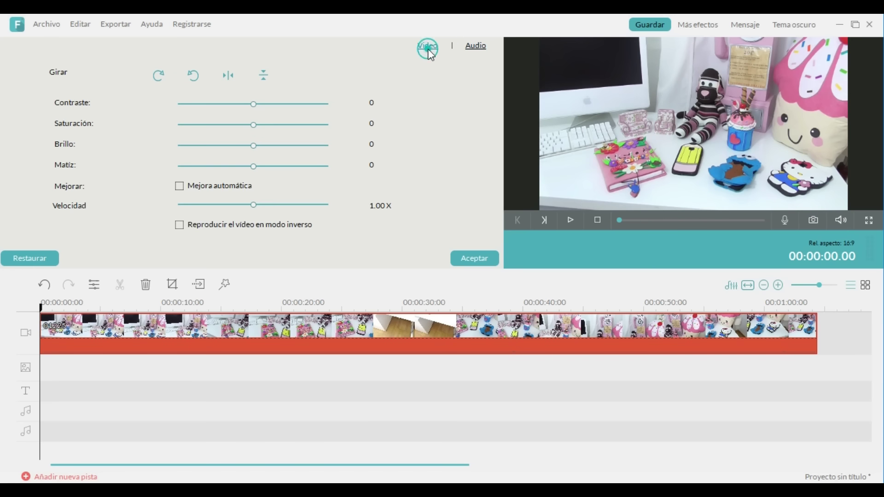
{"action": "left_click", "coordinate": [165, 78]}
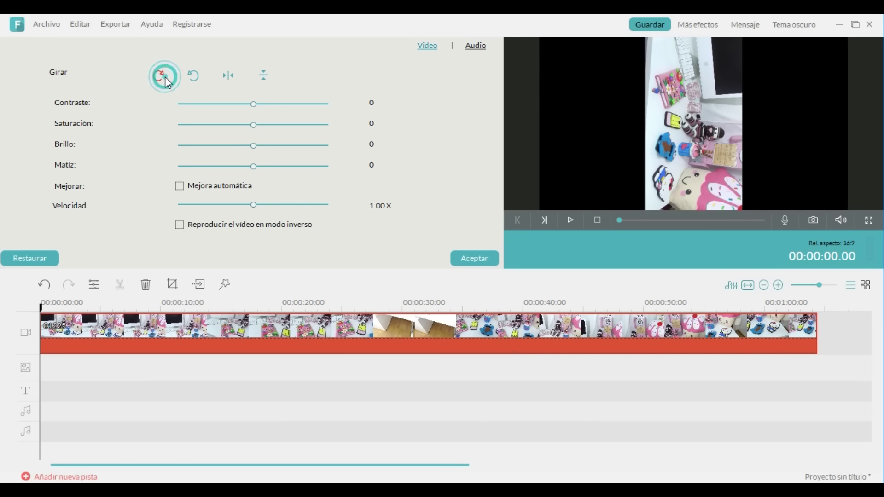
{"action": "left_click", "coordinate": [164, 77]}
{"action": "left_click", "coordinate": [165, 77]}
{"action": "left_click", "coordinate": [165, 77]}
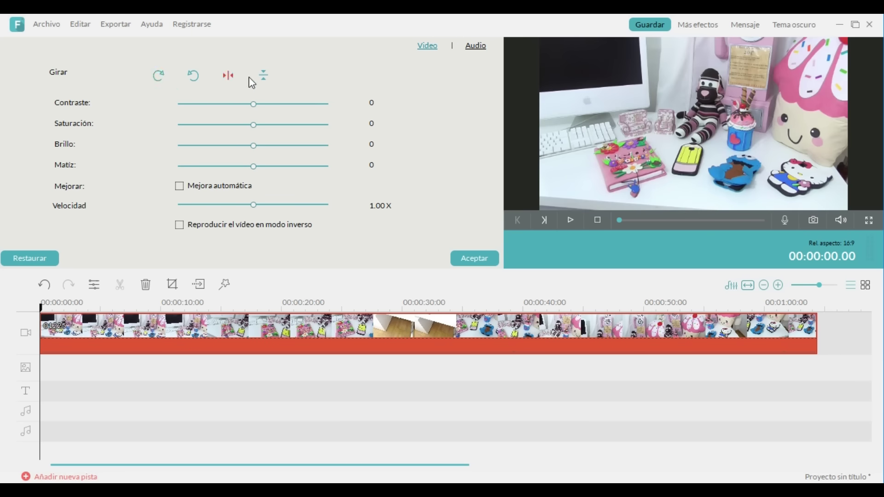
{"action": "left_click", "coordinate": [230, 76]}
{"action": "left_click", "coordinate": [230, 77]}
Set the clip's contrast to 1, saturation to 26 and brightness to 23, and accept the settings
{"action": "left_click_drag", "start_coordinate": [258, 104], "coordinate": [271, 145]}
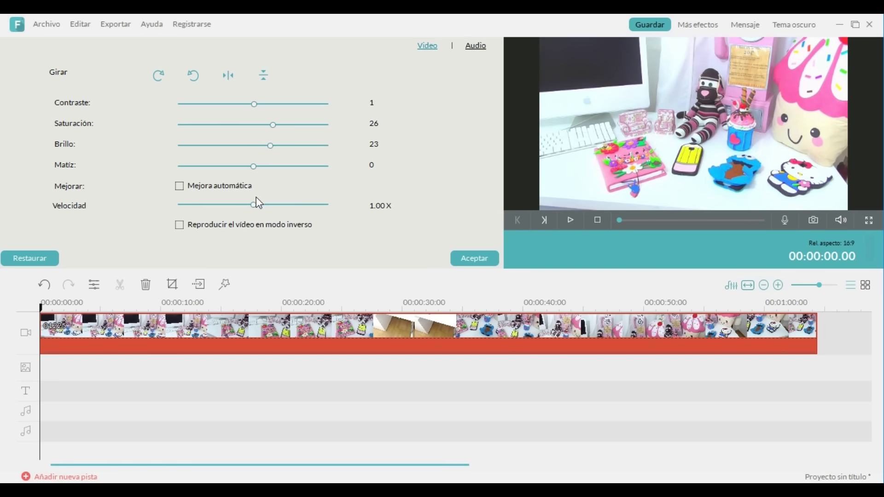
{"action": "left_click", "coordinate": [469, 262]}
Split the clip at about 00:00:24 and 00:00:34 and delete the section in between
{"action": "left_click_drag", "start_coordinate": [41, 308], "coordinate": [463, 307]}
{"action": "left_click", "coordinate": [121, 284]}
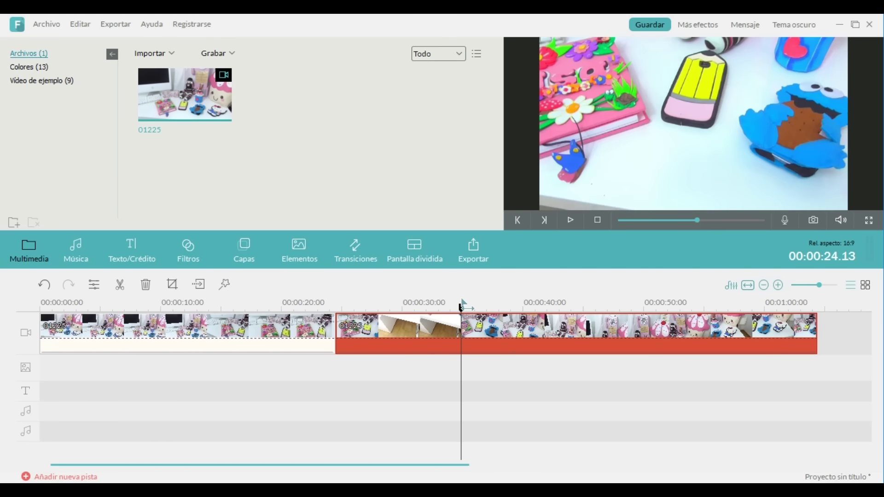
{"action": "left_click", "coordinate": [120, 285]}
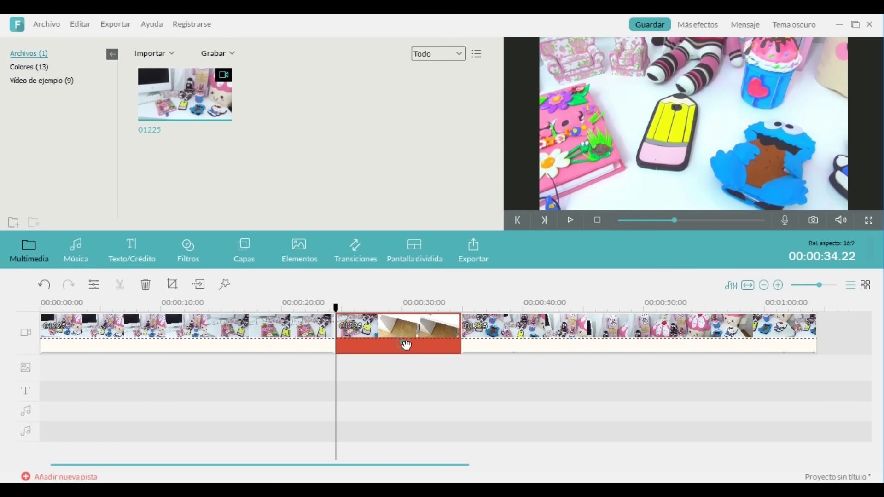
{"action": "left_click", "coordinate": [146, 286]}
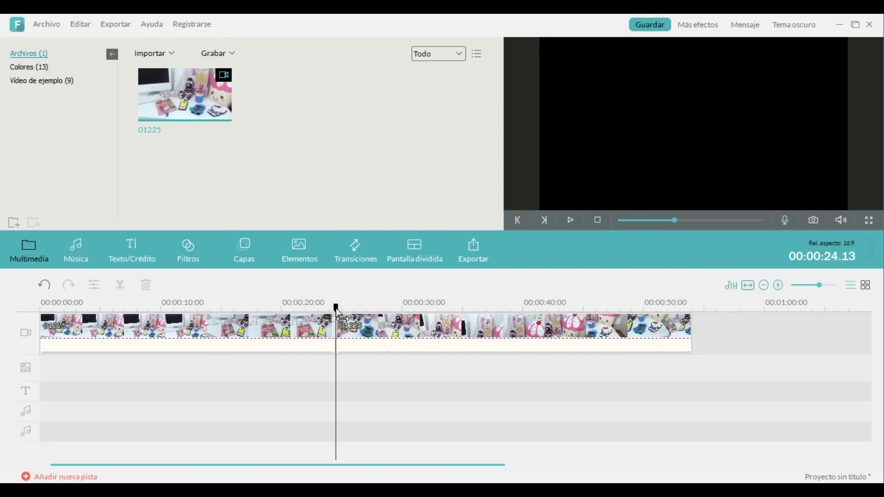
Split the second clip at about 00:00:33 and 00:00:45 and delete the section in between
{"action": "left_click_drag", "start_coordinate": [338, 308], "coordinate": [449, 307]}
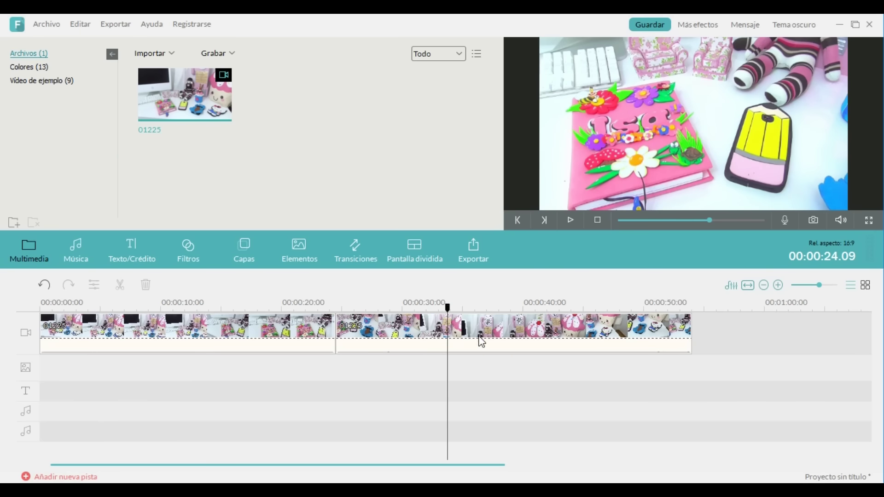
{"action": "left_click", "coordinate": [482, 343]}
{"action": "left_click", "coordinate": [120, 285]}
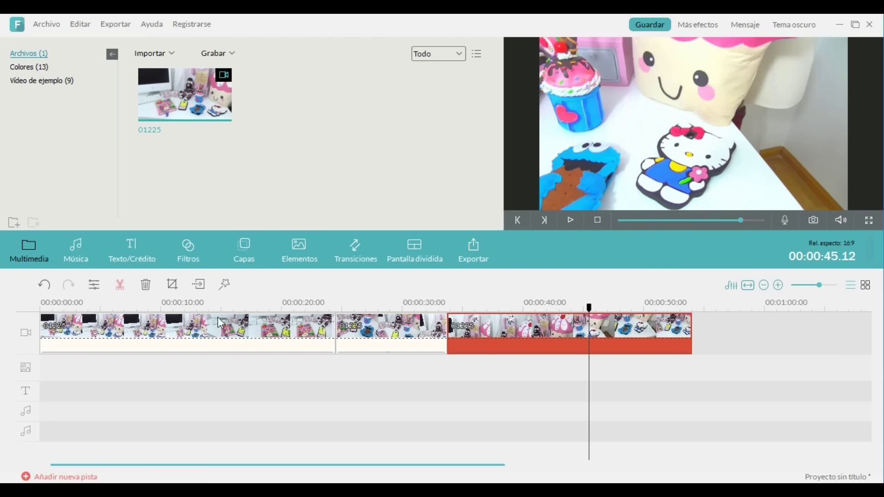
{"action": "left_click", "coordinate": [146, 285]}
Split the first clip at about 00:00:17 and 00:00:08 and delete the section in between
{"action": "left_click", "coordinate": [252, 307]}
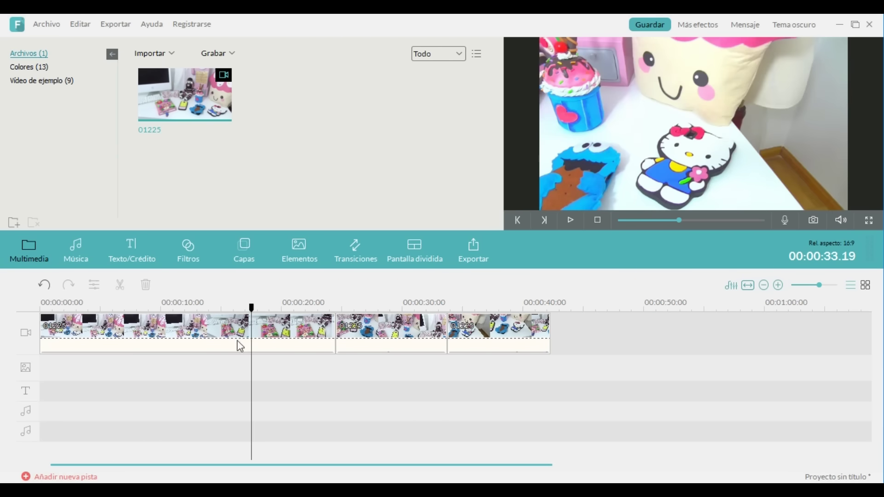
{"action": "left_click", "coordinate": [240, 346]}
{"action": "left_click_drag", "start_coordinate": [217, 313], "coordinate": [40, 328]}
{"action": "left_click", "coordinate": [120, 285]}
{"action": "left_click", "coordinate": [146, 286]}
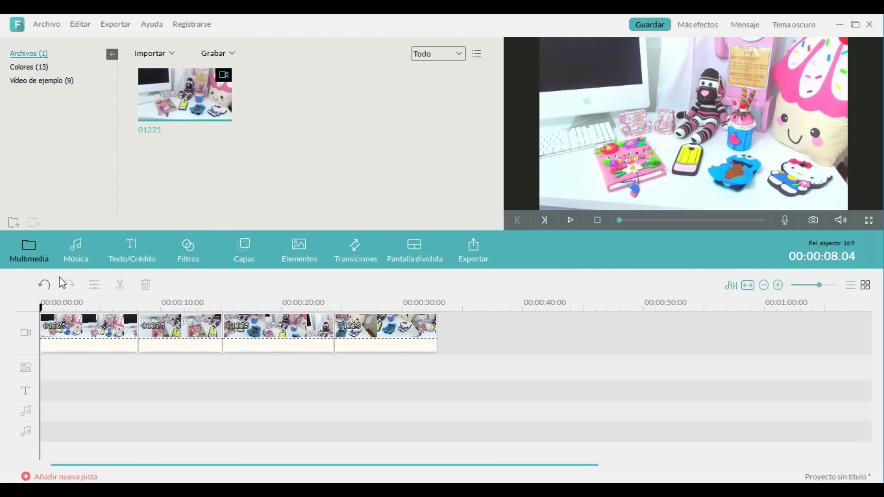
Browse the music library and add the Birdseye house song at the start of the first audio track
{"action": "left_click", "coordinate": [76, 252]}
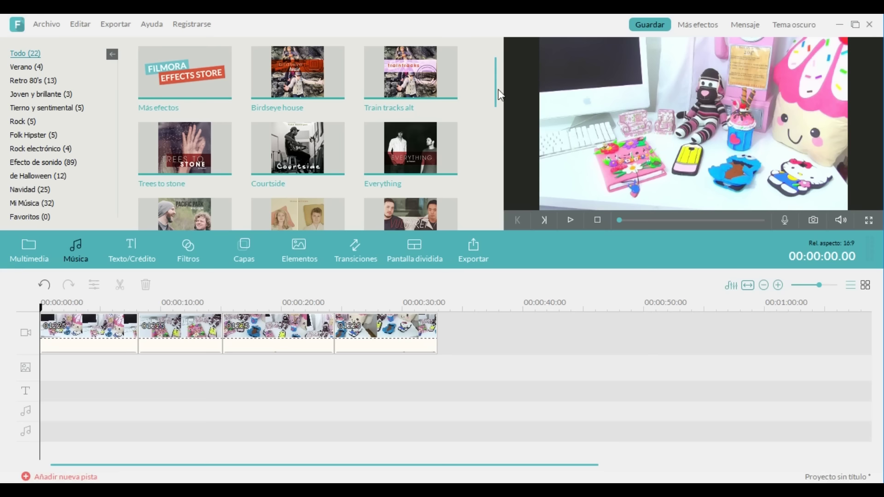
{"action": "left_click_drag", "start_coordinate": [495, 98], "coordinate": [485, 226]}
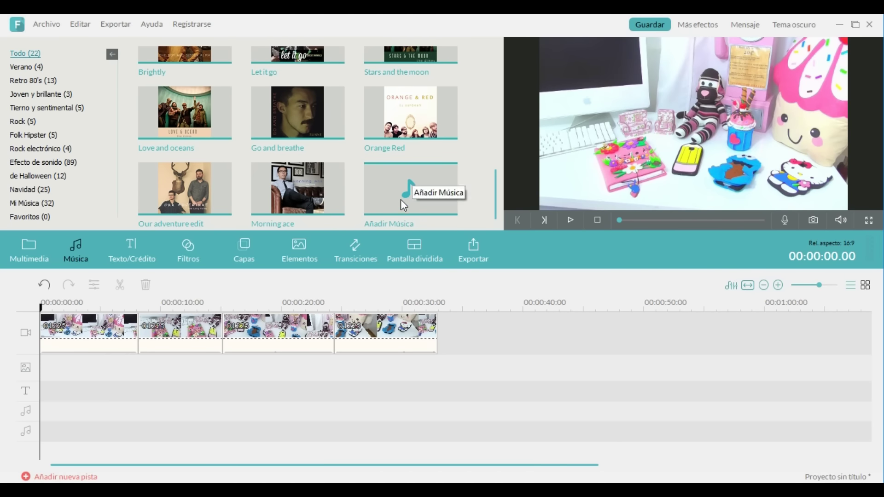
{"action": "left_click_drag", "start_coordinate": [493, 170], "coordinate": [505, 57]}
{"action": "left_click_drag", "start_coordinate": [325, 62], "coordinate": [46, 415]}
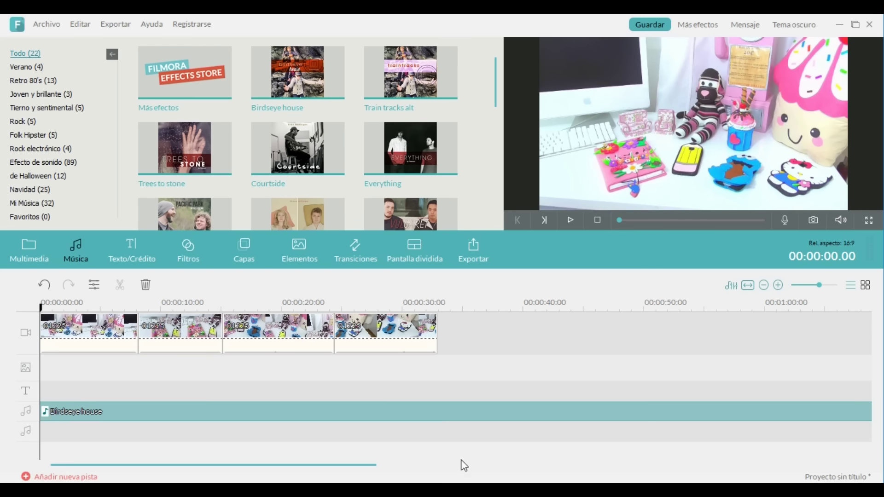
Set the Birdseye house track's volume to 73 and its fade-out to 2.72 s, and accept the settings
{"action": "double_click", "coordinate": [105, 411]}
{"action": "left_click_drag", "start_coordinate": [246, 95], "coordinate": [257, 96]}
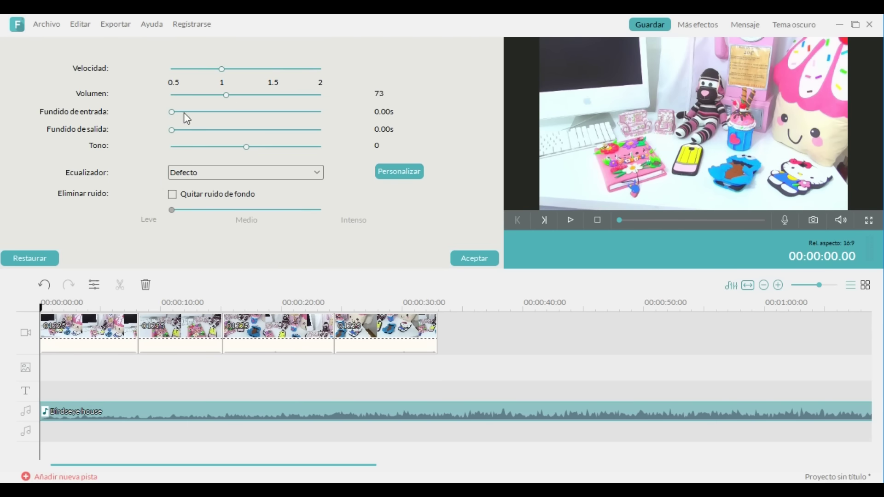
{"action": "left_click_drag", "start_coordinate": [172, 130], "coordinate": [253, 131]}
{"action": "left_click", "coordinate": [479, 259]}
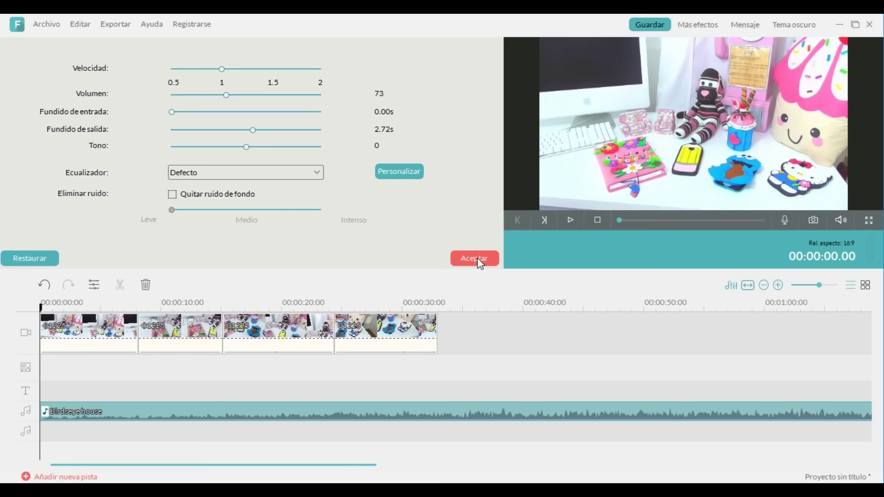
Split the Birdseye house music near the end of the video, at about 00:00:31, and delete the remainder
{"action": "left_click_drag", "start_coordinate": [41, 308], "coordinate": [430, 326]}
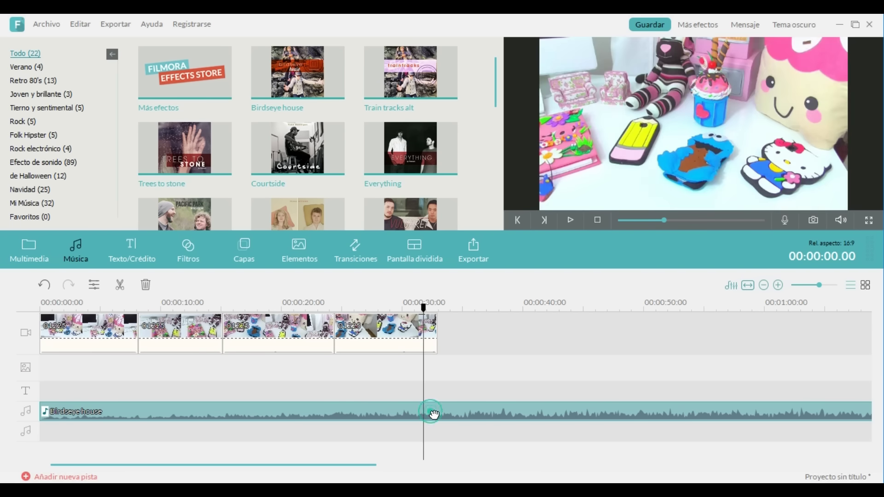
{"action": "left_click", "coordinate": [435, 414]}
{"action": "key", "text": "ctrl+b"}
{"action": "left_click", "coordinate": [146, 285]}
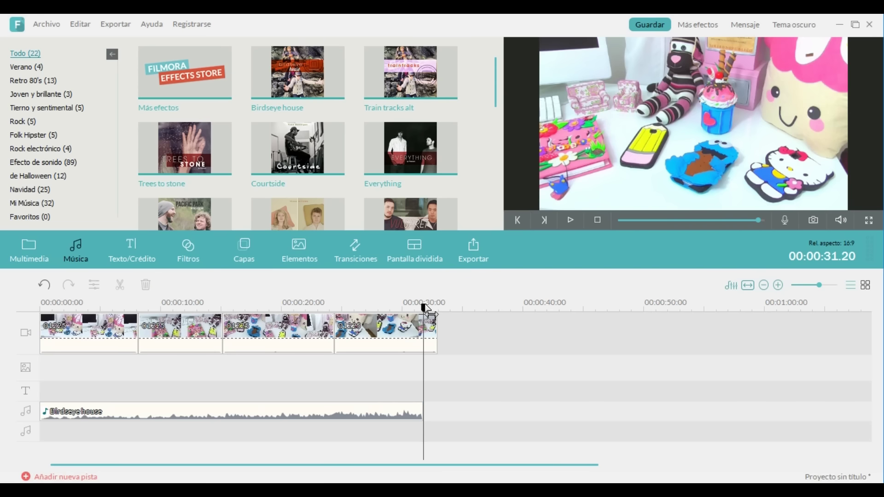
Add the Atelier 4 title from the Moda category at the very start of the text track
{"action": "left_click", "coordinate": [47, 317]}
{"action": "left_click", "coordinate": [121, 255]}
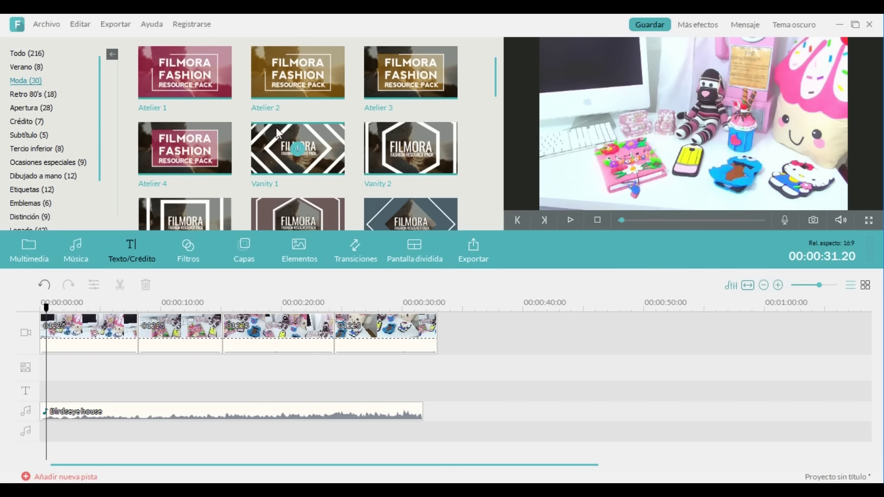
{"action": "left_click", "coordinate": [49, 317]}
{"action": "left_click_drag", "start_coordinate": [49, 317], "coordinate": [40, 318]}
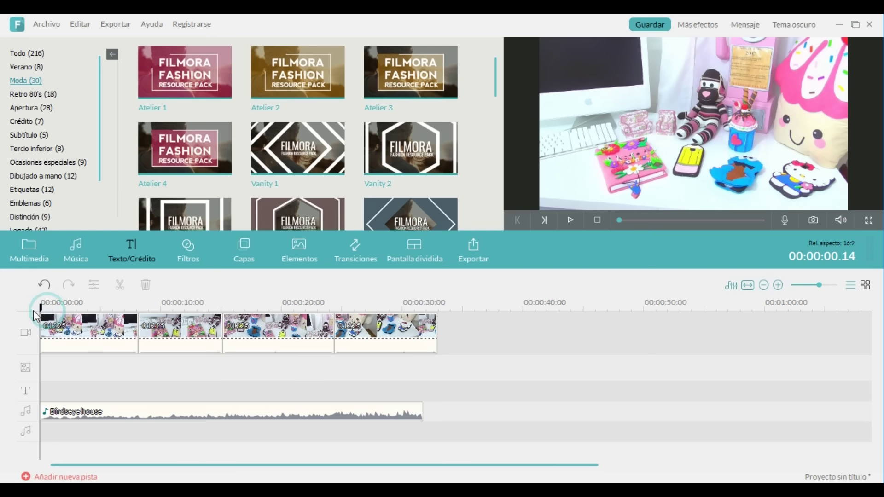
{"action": "left_click_drag", "start_coordinate": [205, 148], "coordinate": [43, 394]}
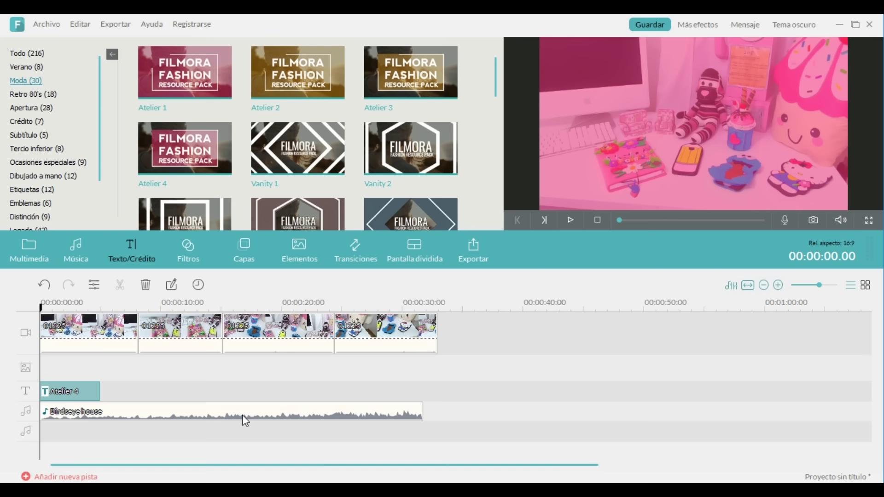
In advanced text editing, replace the Atelier 4 title's large text with MIS MANUALIDADES and its smaller line with EL MUNDO DE ISA
{"action": "double_click", "coordinate": [75, 393]}
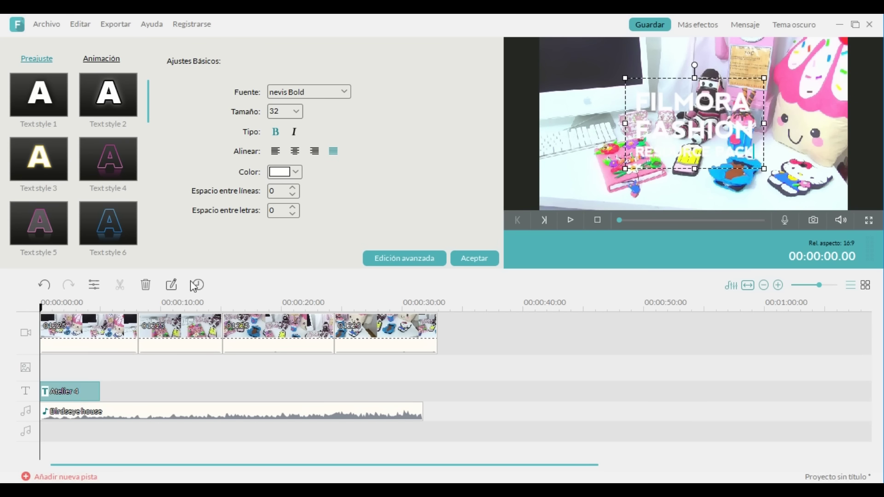
{"action": "left_click", "coordinate": [406, 266]}
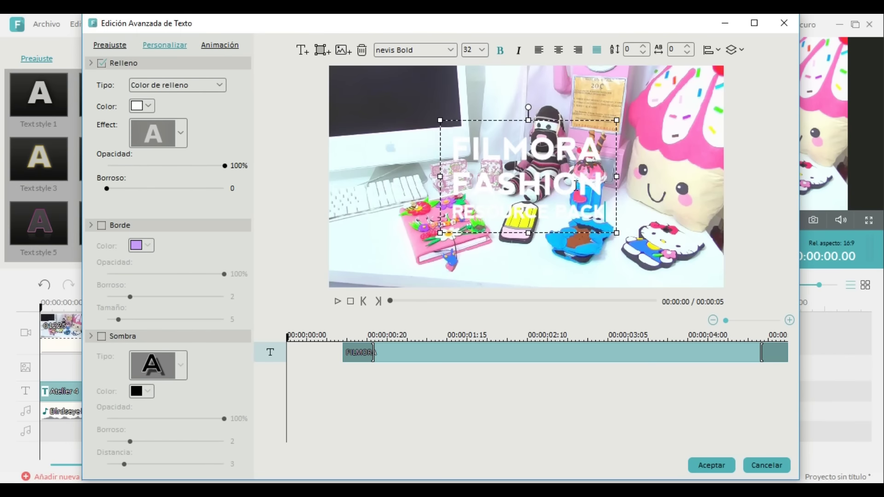
{"action": "left_click", "coordinate": [576, 185]}
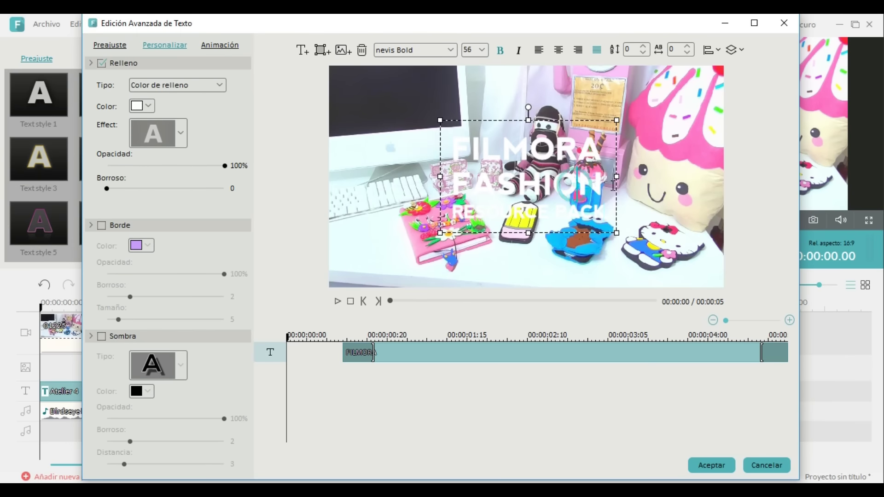
{"action": "left_click_drag", "start_coordinate": [607, 184], "coordinate": [454, 138]}
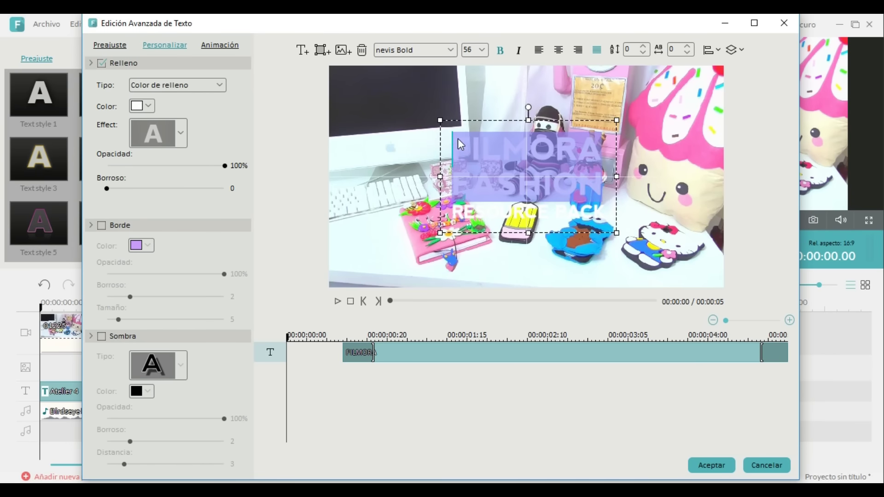
{"action": "type", "text": "MIS MANUALIDA"}
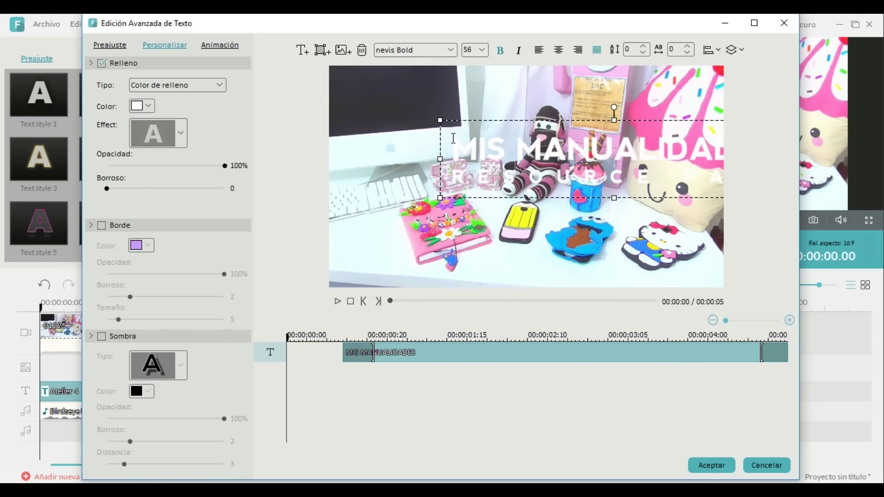
{"action": "type", "text": "DES"}
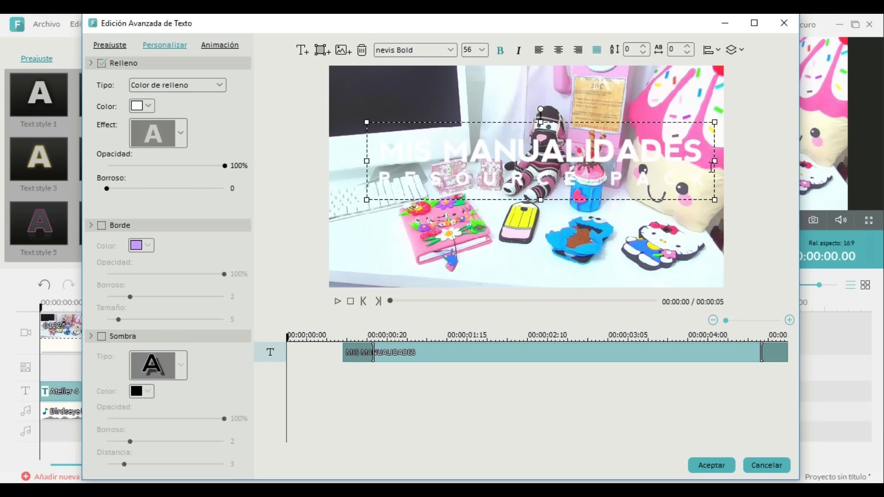
{"action": "left_click_drag", "start_coordinate": [705, 183], "coordinate": [373, 186]}
{"action": "type", "text": "EL MUNDO DE ISA"}
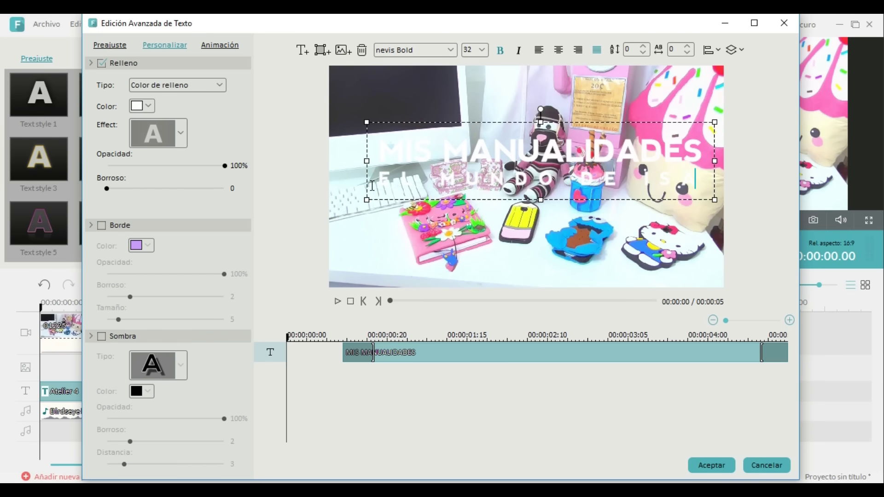
Give the title text a black border, preview it in advanced text editing, and accept the title changes
{"action": "left_click", "coordinate": [102, 225]}
{"action": "left_click", "coordinate": [142, 246]}
{"action": "left_click", "coordinate": [135, 254]}
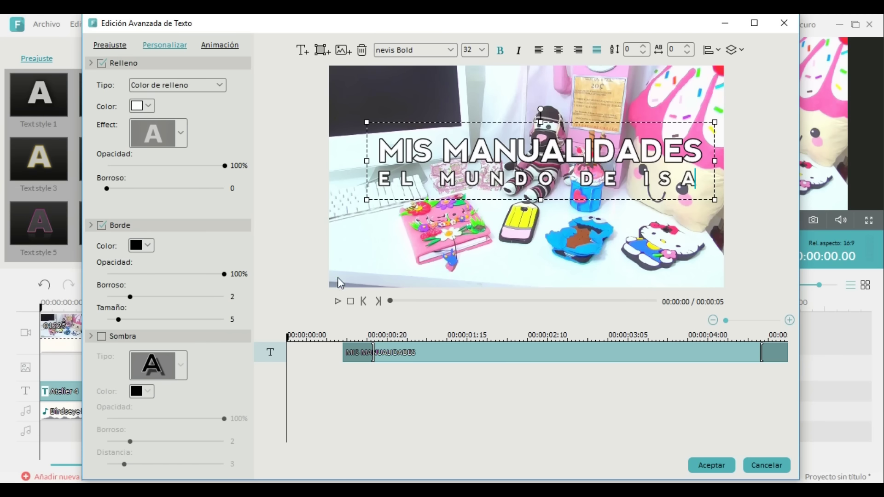
{"action": "left_click", "coordinate": [338, 303]}
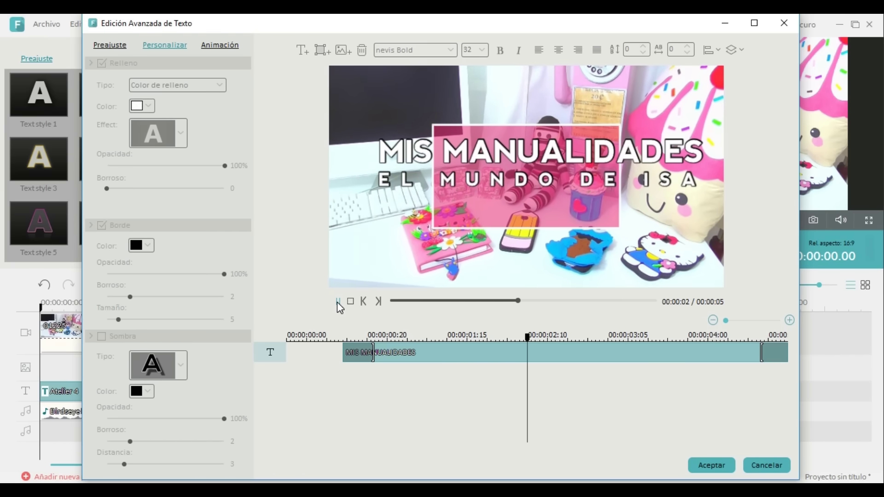
{"action": "left_click", "coordinate": [720, 470]}
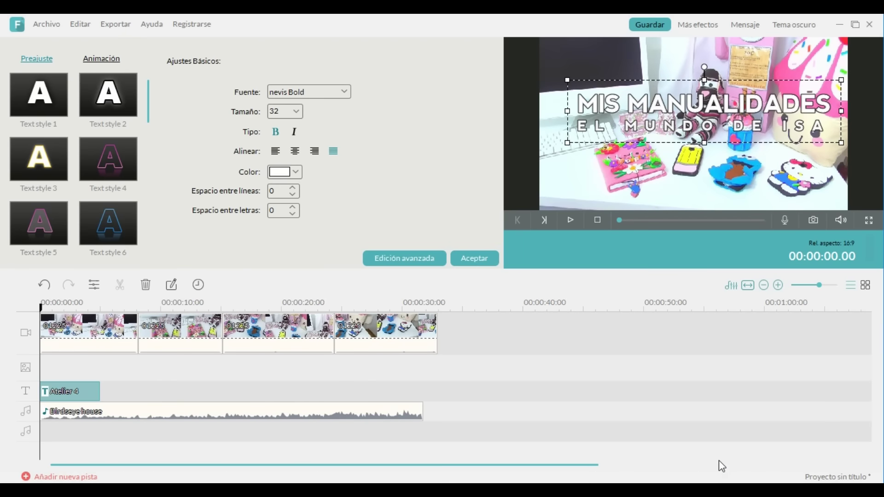
{"action": "left_click", "coordinate": [474, 259]}
Preview the Holiday, FreshNew and SunFlower filters in the Estilo Instagram category and browse the Retro 80's filters
{"action": "left_click", "coordinate": [196, 253]}
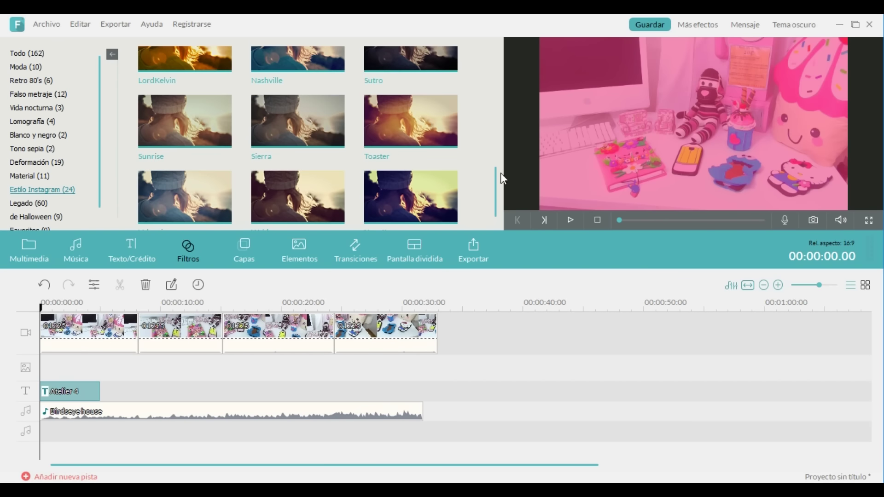
{"action": "left_click_drag", "start_coordinate": [500, 185], "coordinate": [494, 73]}
{"action": "mouse_move", "coordinate": [216, 94]}
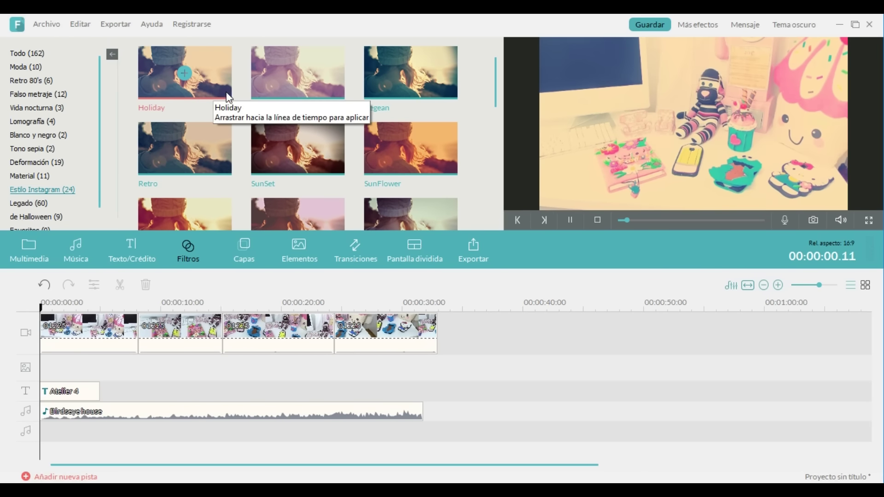
{"action": "left_click", "coordinate": [334, 90]}
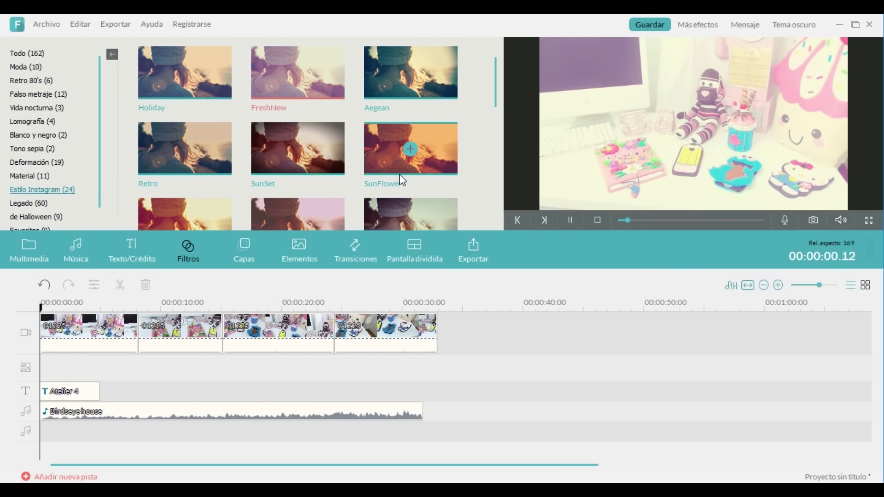
{"action": "left_click", "coordinate": [382, 162]}
{"action": "left_click", "coordinate": [32, 81]}
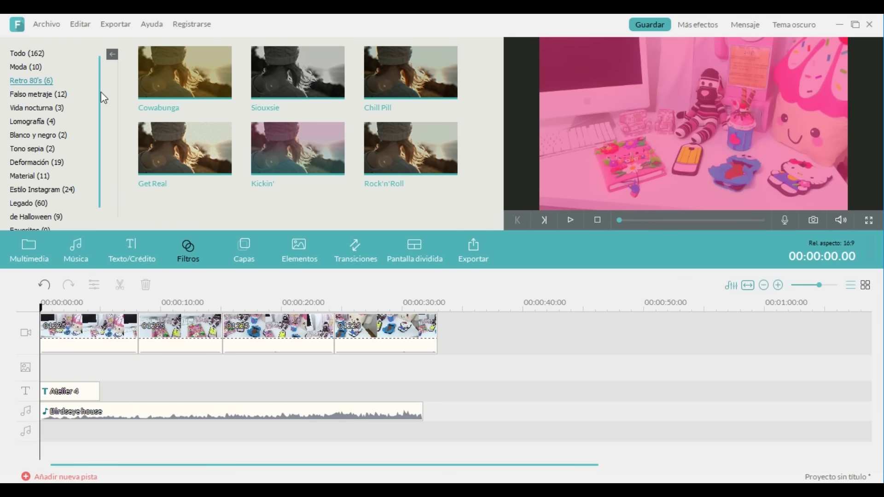
{"action": "left_click_drag", "start_coordinate": [101, 95], "coordinate": [98, 109]}
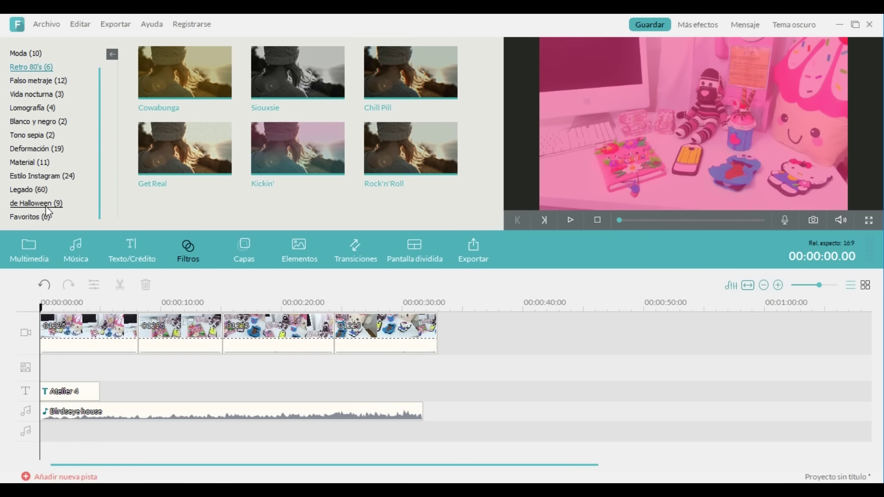
Add the Aegean filter from Estilo Instagram at the start of the filter track and extend it to about 00:00:13
{"action": "left_click", "coordinate": [29, 178]}
{"action": "mouse_move", "coordinate": [438, 76]}
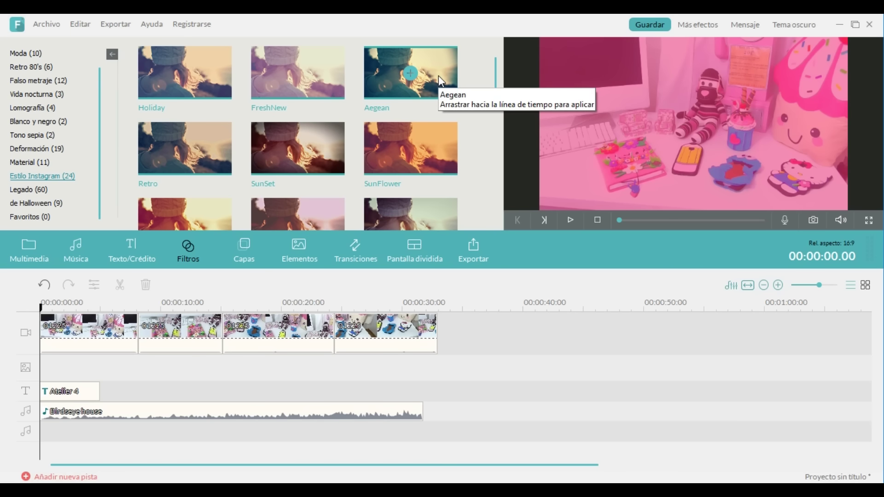
{"action": "left_click", "coordinate": [439, 77]}
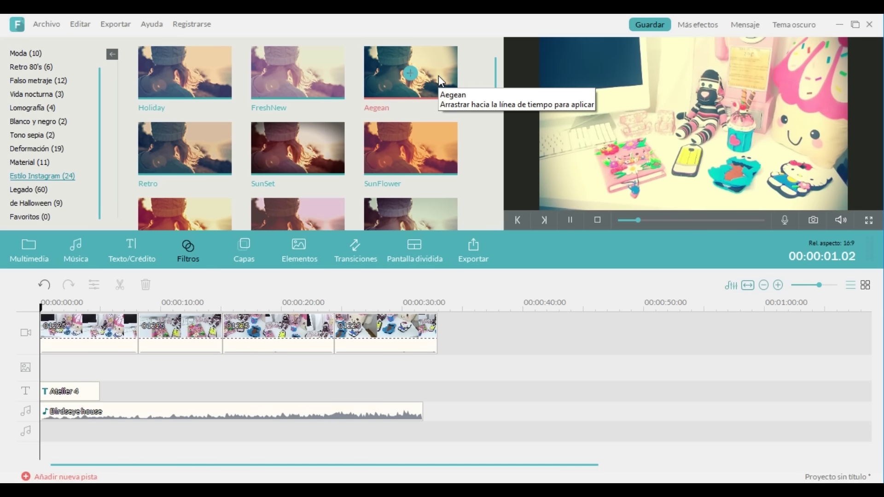
{"action": "left_click_drag", "start_coordinate": [438, 72], "coordinate": [91, 372]}
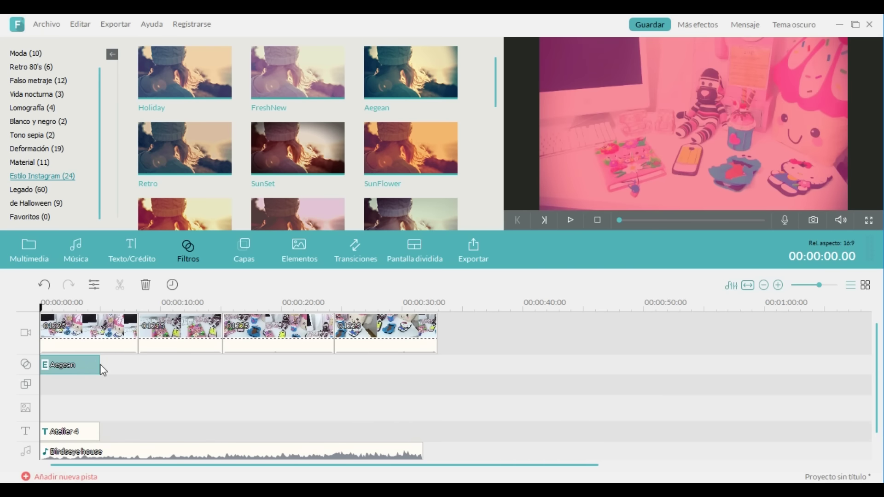
{"action": "left_click_drag", "start_coordinate": [98, 366], "coordinate": [197, 370]}
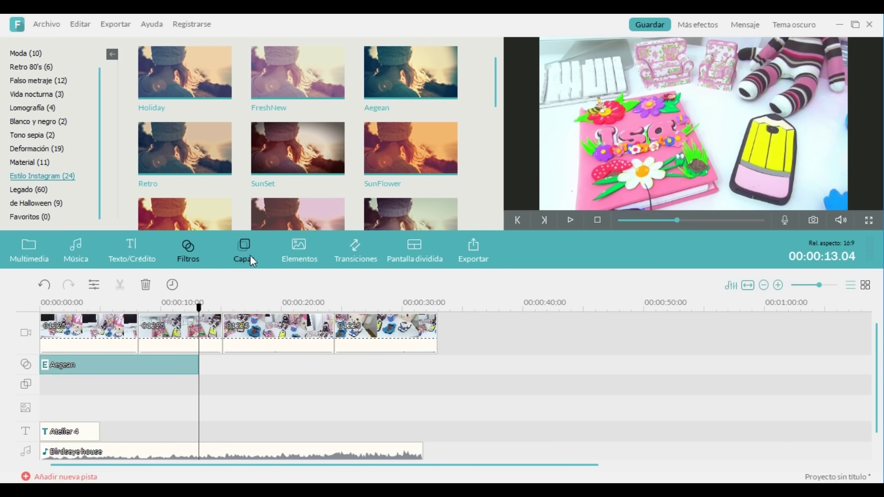
Preview several overlays, including Light Leaks 2, Cinema Flairs 1 and Damaged Film 3
{"action": "left_click", "coordinate": [251, 256]}
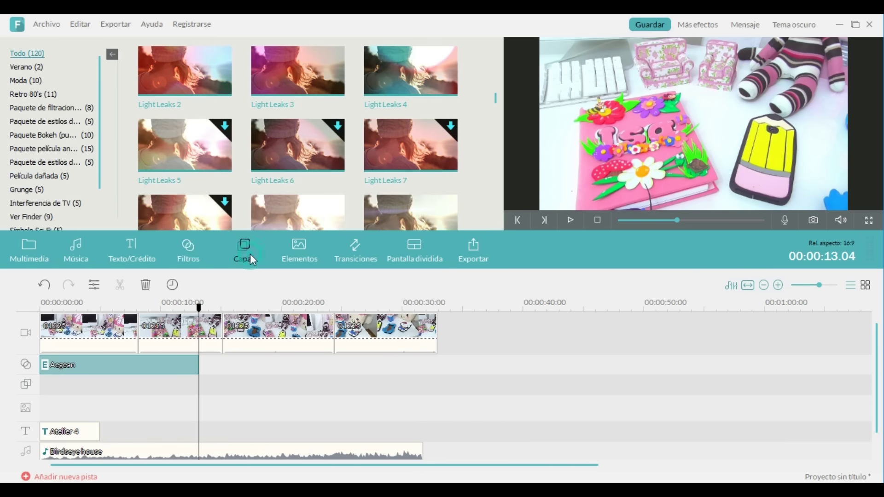
{"action": "left_click", "coordinate": [225, 68]}
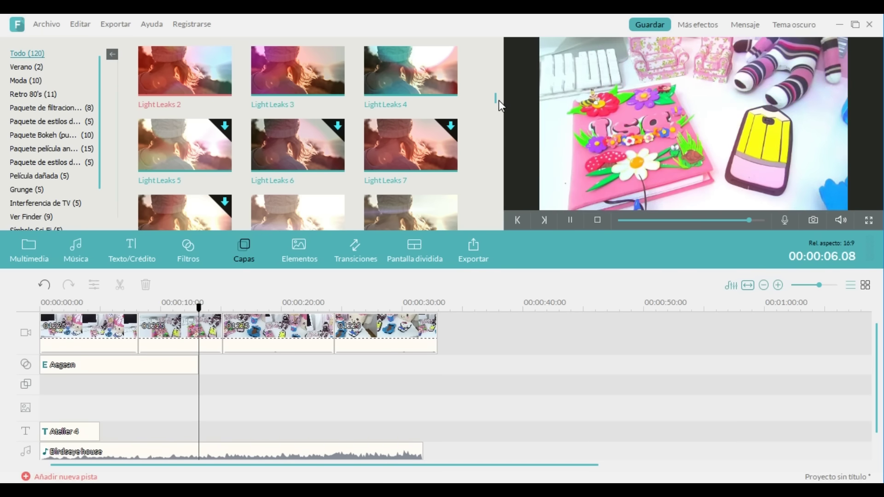
{"action": "left_click_drag", "start_coordinate": [494, 99], "coordinate": [489, 112]}
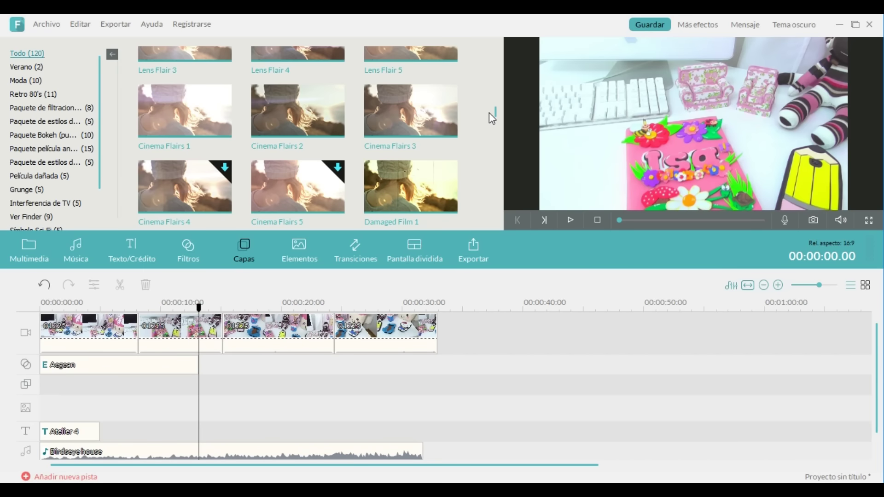
{"action": "mouse_move", "coordinate": [220, 128]}
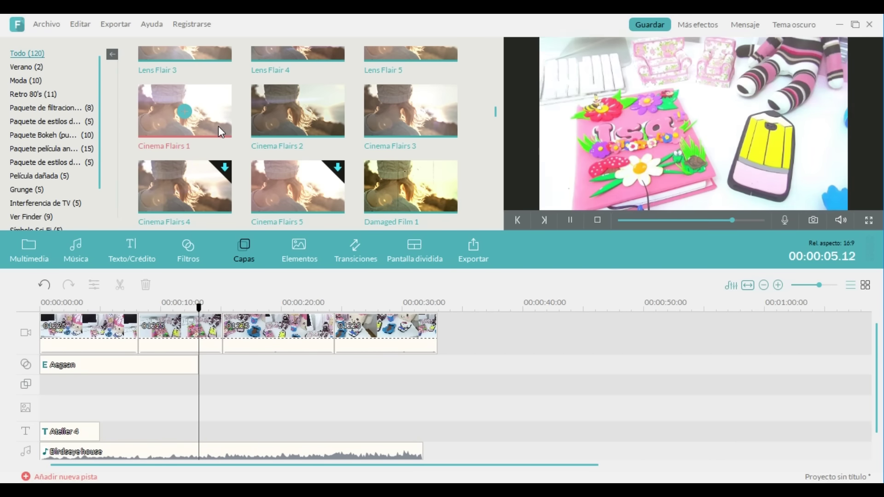
{"action": "scroll", "coordinate": [493, 115], "scroll_direction": "down", "scroll_amount": 2}
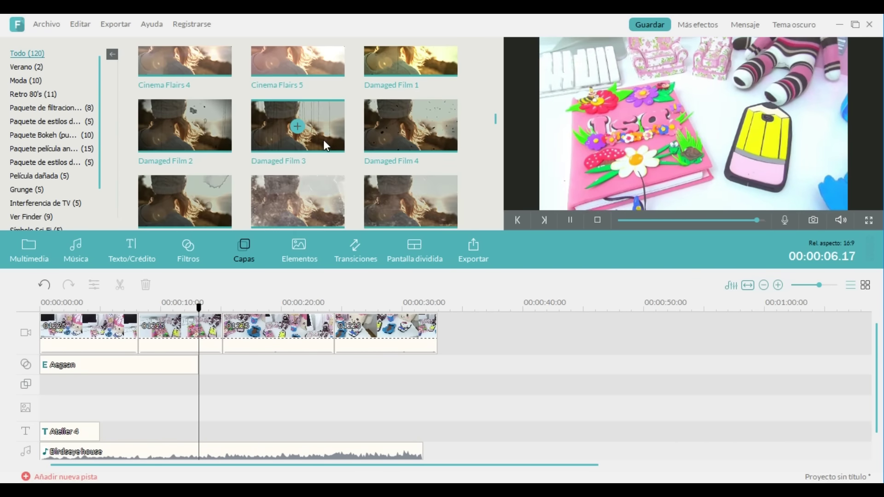
{"action": "left_click", "coordinate": [324, 140]}
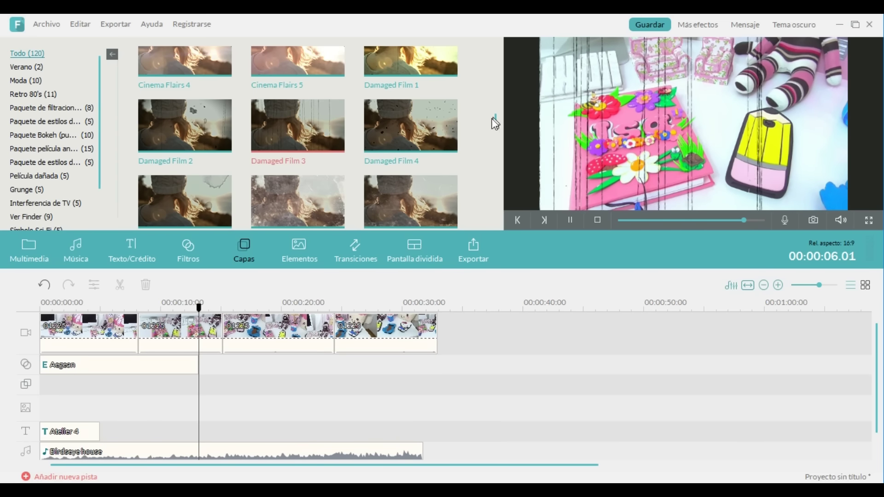
{"action": "left_click", "coordinate": [335, 192]}
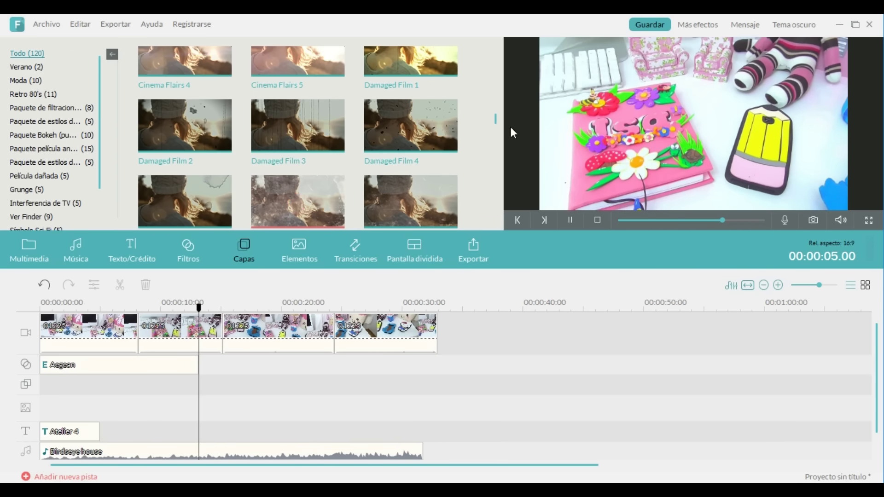
Preview the Holiday Particle 2 overlay, add it to the overlay track at about 00:00:09, and extend it to about 00:00:20
{"action": "left_click_drag", "start_coordinate": [497, 121], "coordinate": [493, 153]}
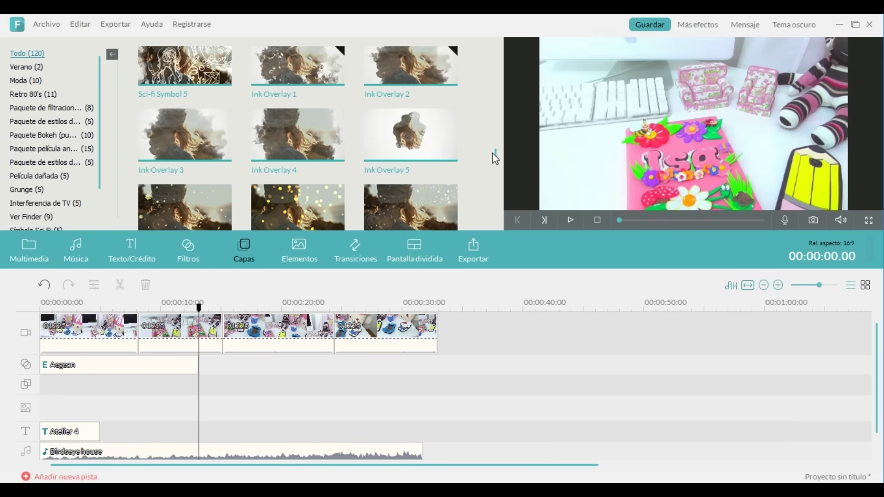
{"action": "left_click", "coordinate": [339, 209]}
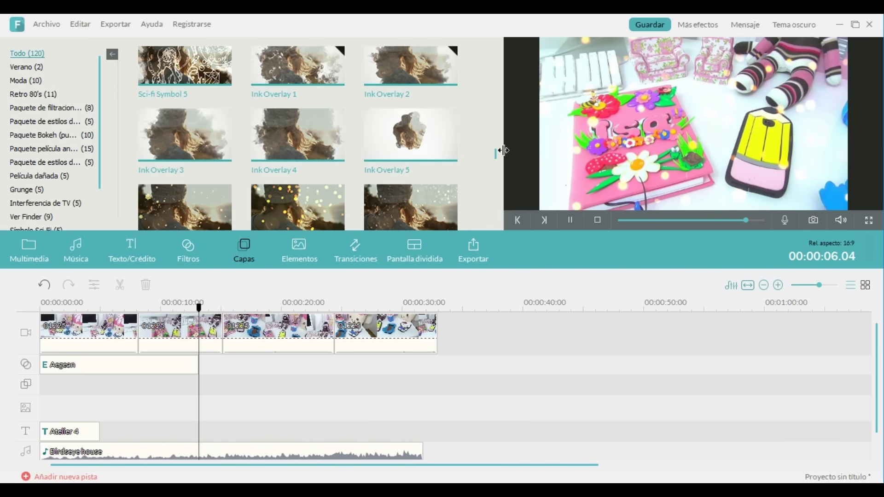
{"action": "left_click_drag", "start_coordinate": [497, 152], "coordinate": [498, 156]}
{"action": "left_click_drag", "start_coordinate": [331, 149], "coordinate": [149, 380]}
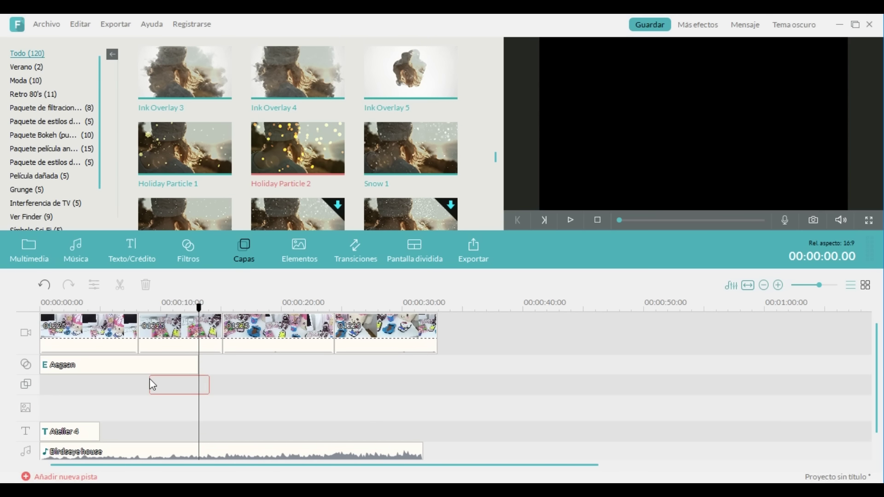
{"action": "left_click_drag", "start_coordinate": [222, 395], "coordinate": [285, 383]}
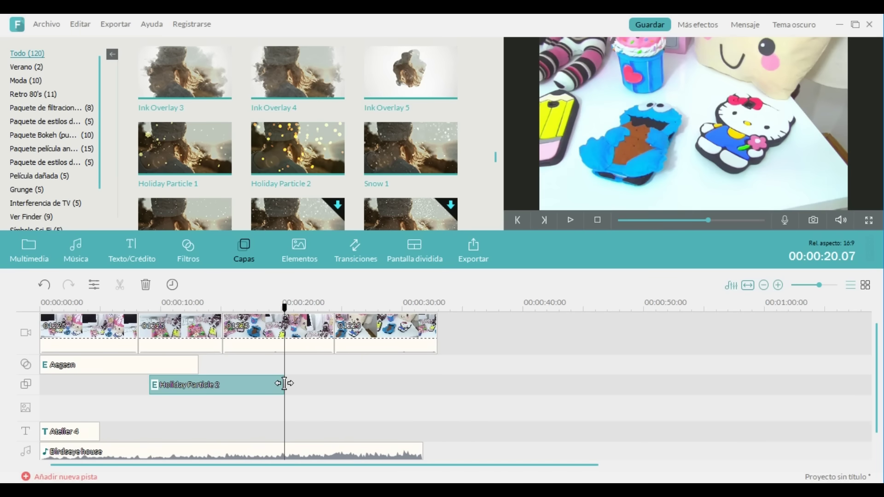
Preview the Love 10, Rectangle 1 and Flags 1 elements and place Flags 1 on the first picture-in-picture track at about 00:00:05.21
{"action": "left_click", "coordinate": [296, 249]}
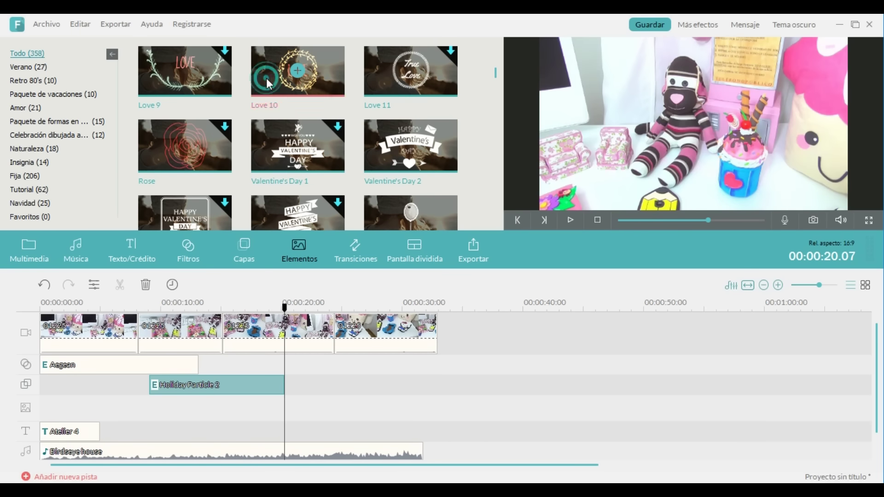
{"action": "left_click", "coordinate": [267, 80]}
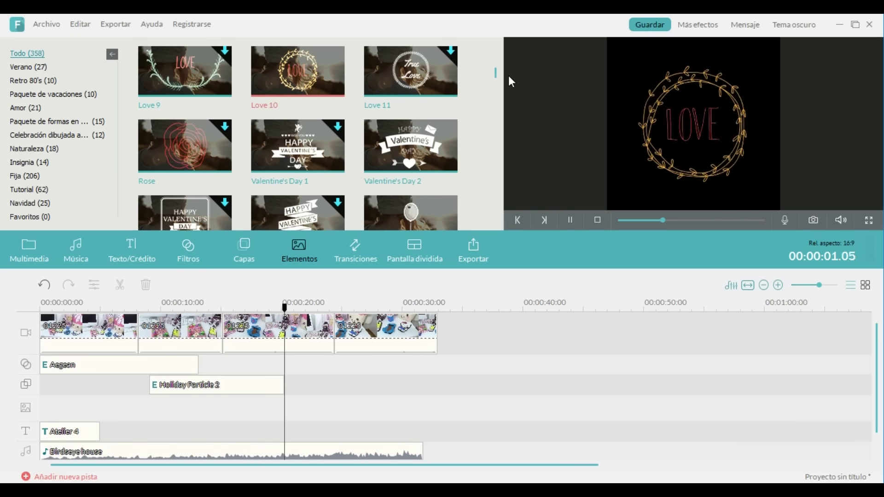
{"action": "scroll", "coordinate": [500, 79], "scroll_direction": "down", "scroll_amount": 3}
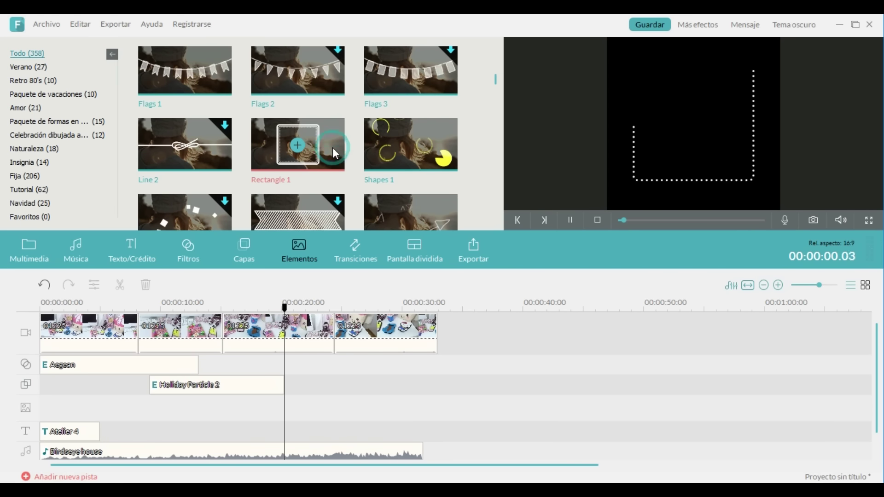
{"action": "left_click", "coordinate": [214, 82]}
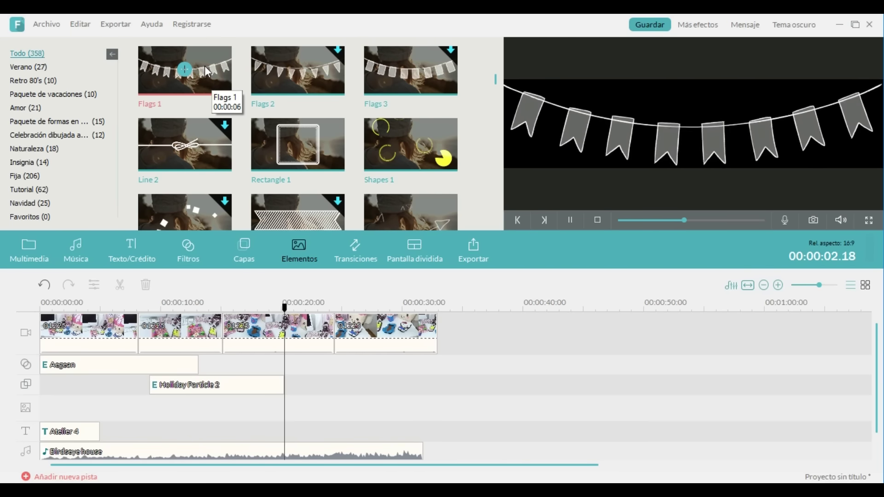
{"action": "left_click_drag", "start_coordinate": [206, 68], "coordinate": [114, 417]}
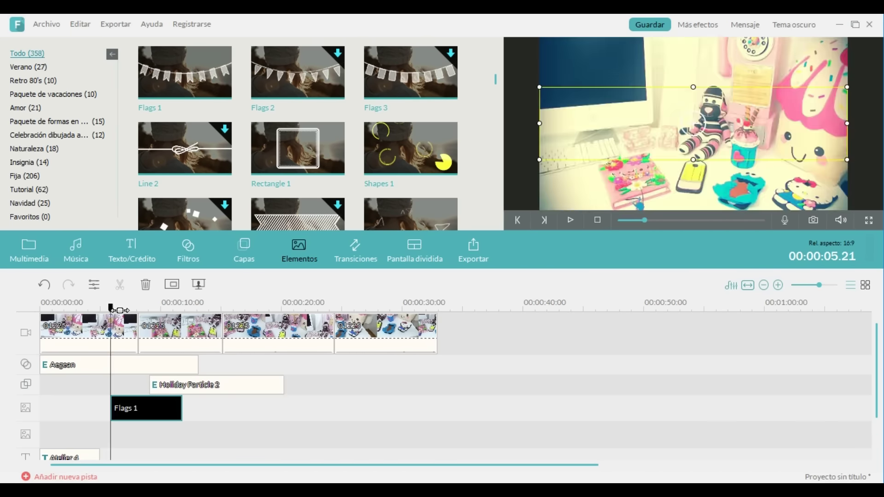
Play the Flags 1 section briefly, pause it, and move the banner up to the upper edge of the video frame
{"action": "left_click", "coordinate": [570, 220]}
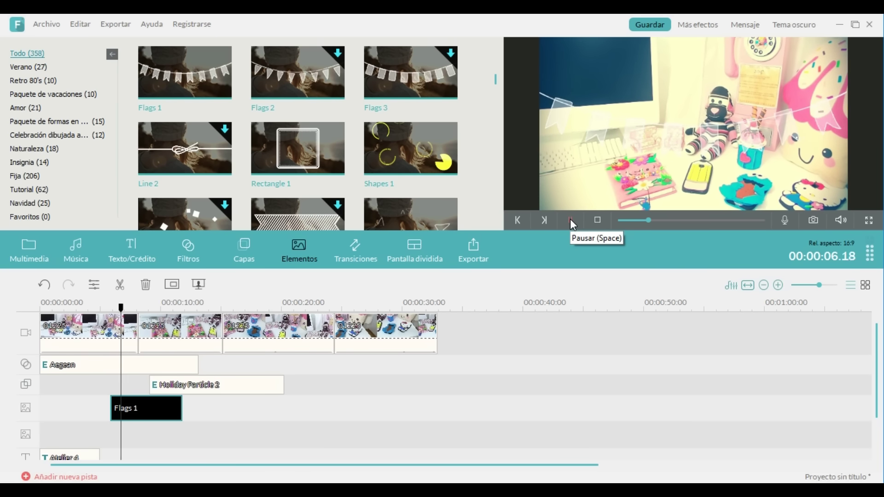
{"action": "left_click", "coordinate": [654, 156]}
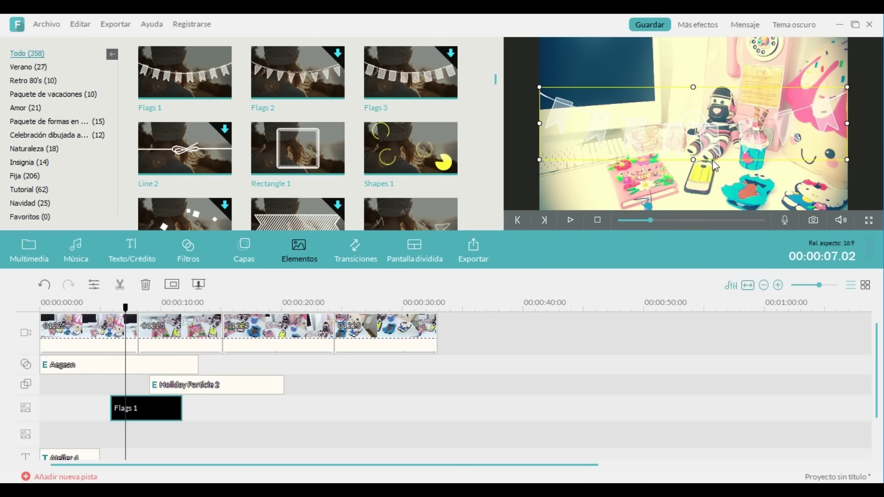
{"action": "left_click_drag", "start_coordinate": [715, 167], "coordinate": [711, 105]}
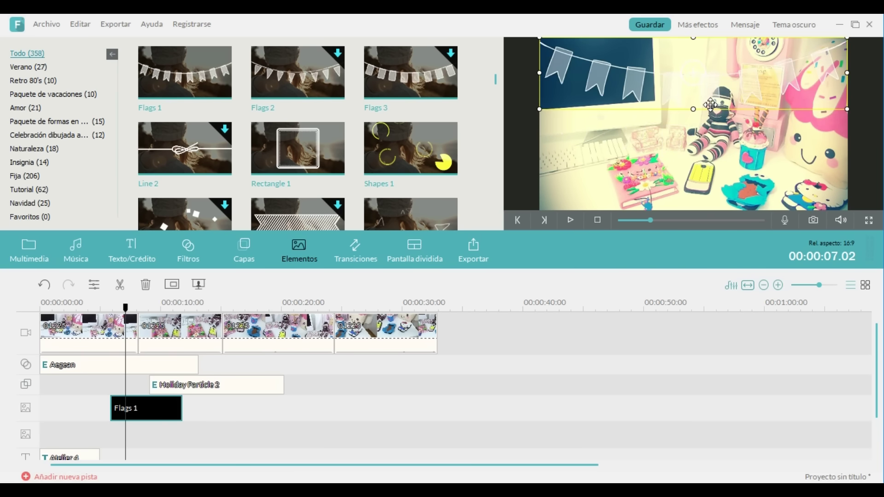
Preview the Bright Bars 1 and Slice & Dice 1 transitions in the Verano category
{"action": "left_click", "coordinate": [363, 257]}
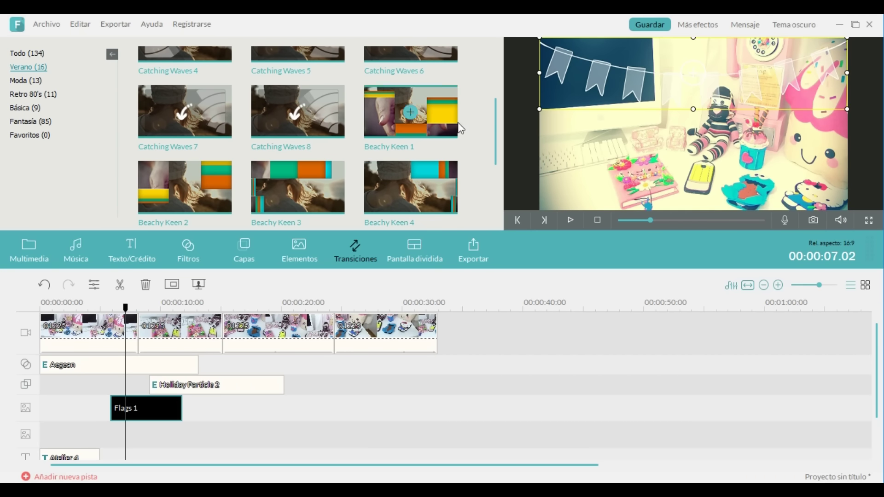
{"action": "left_click_drag", "start_coordinate": [493, 108], "coordinate": [496, 145]}
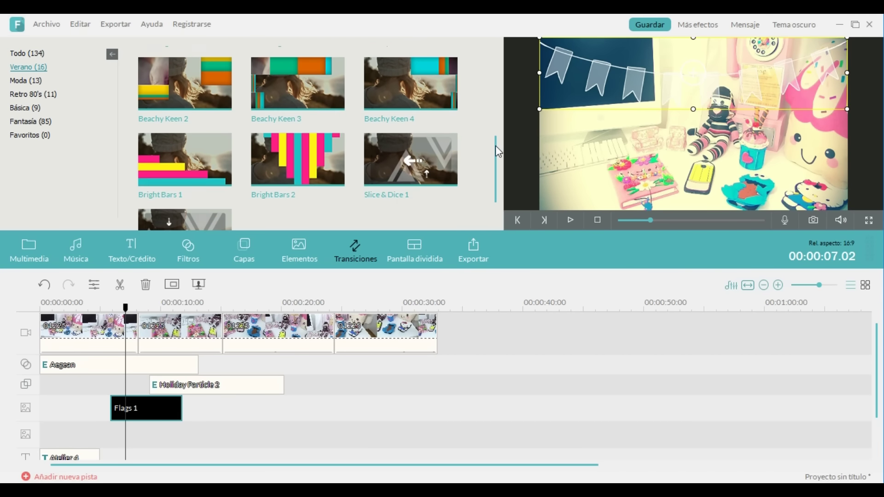
{"action": "left_click", "coordinate": [224, 155]}
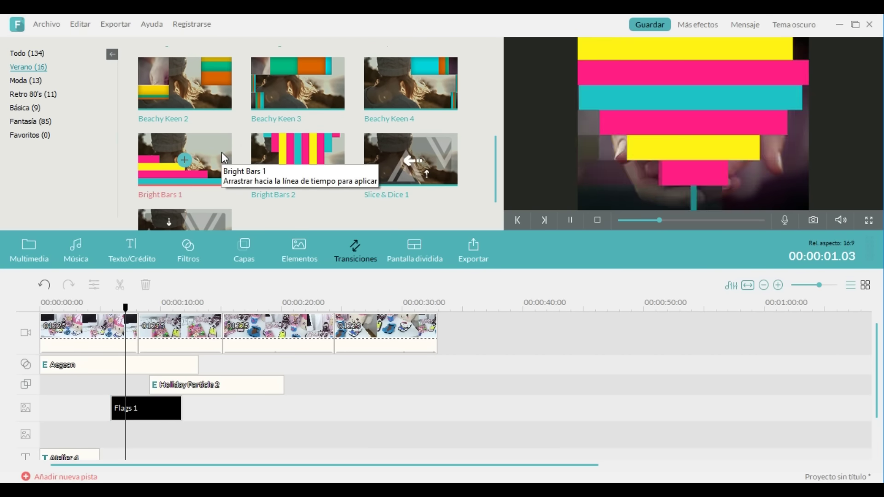
{"action": "left_click", "coordinate": [382, 168]}
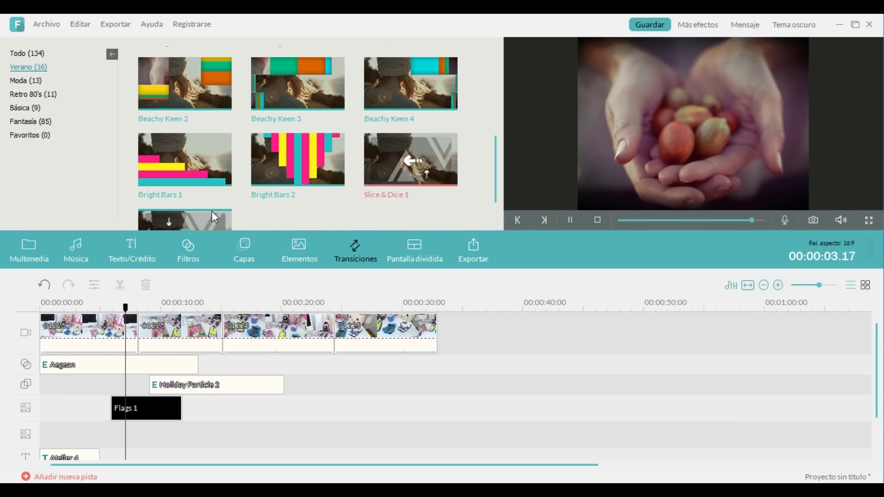
Place the Ooh La La 4 transition from the Moda category between the first and second video clips
{"action": "left_click", "coordinate": [31, 82]}
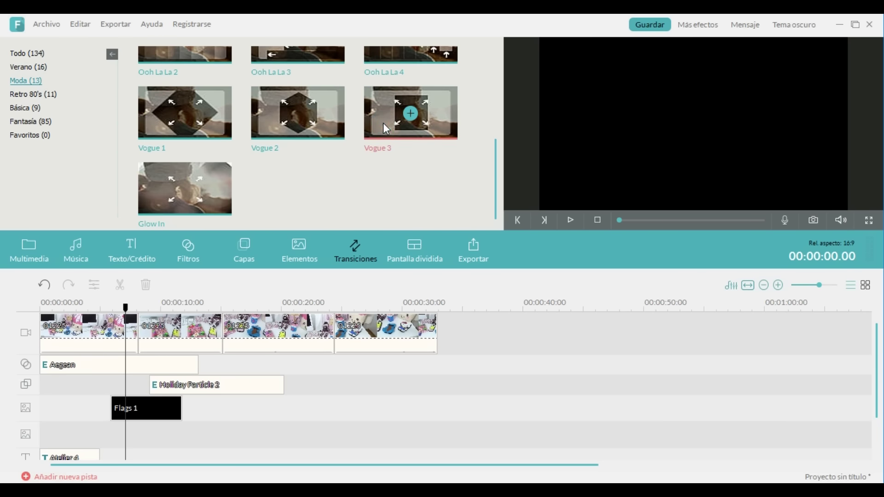
{"action": "scroll", "coordinate": [385, 147], "scroll_direction": "up", "scroll_amount": 2}
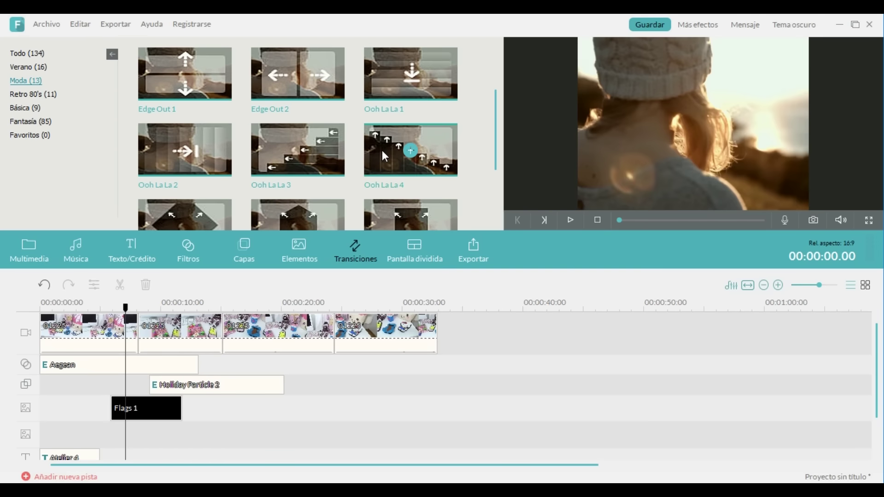
{"action": "left_click_drag", "start_coordinate": [385, 157], "coordinate": [140, 315]}
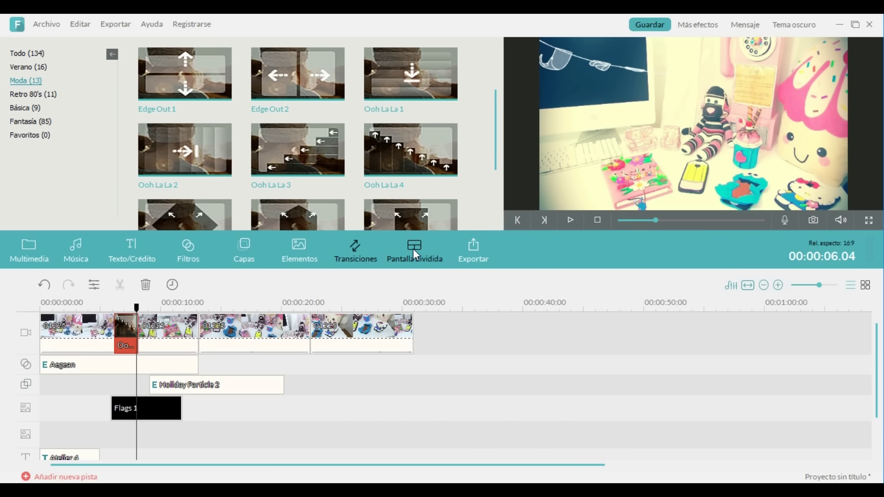
Browse the available split-screen layouts, including 2 Screen A
{"action": "left_click", "coordinate": [415, 256]}
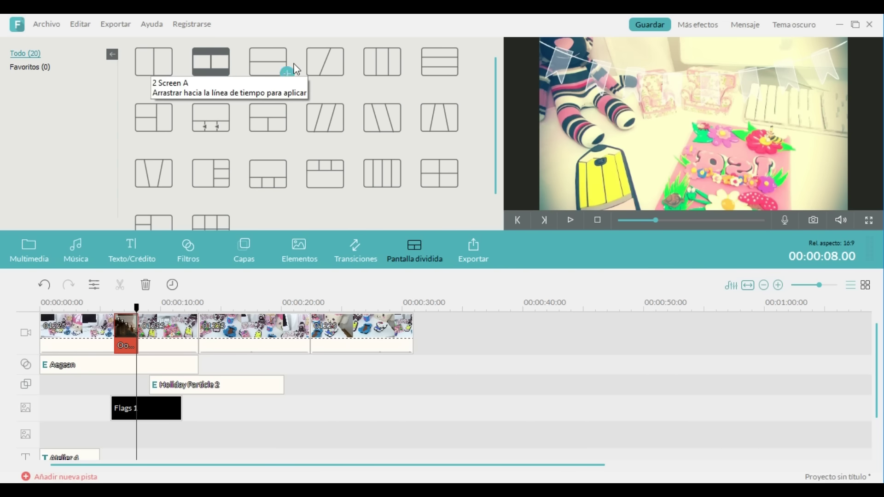
{"action": "scroll", "coordinate": [496, 76], "scroll_direction": "down", "scroll_amount": 1}
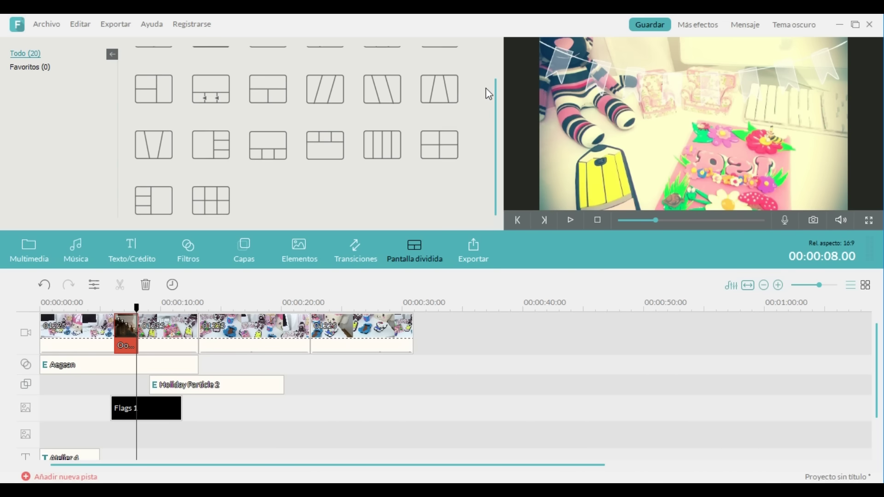
{"action": "scroll", "coordinate": [487, 89], "scroll_direction": "up", "scroll_amount": 1}
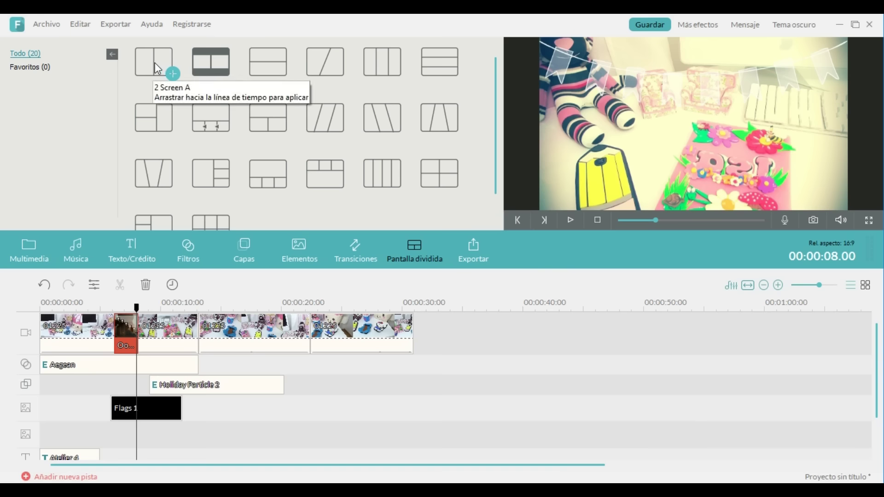